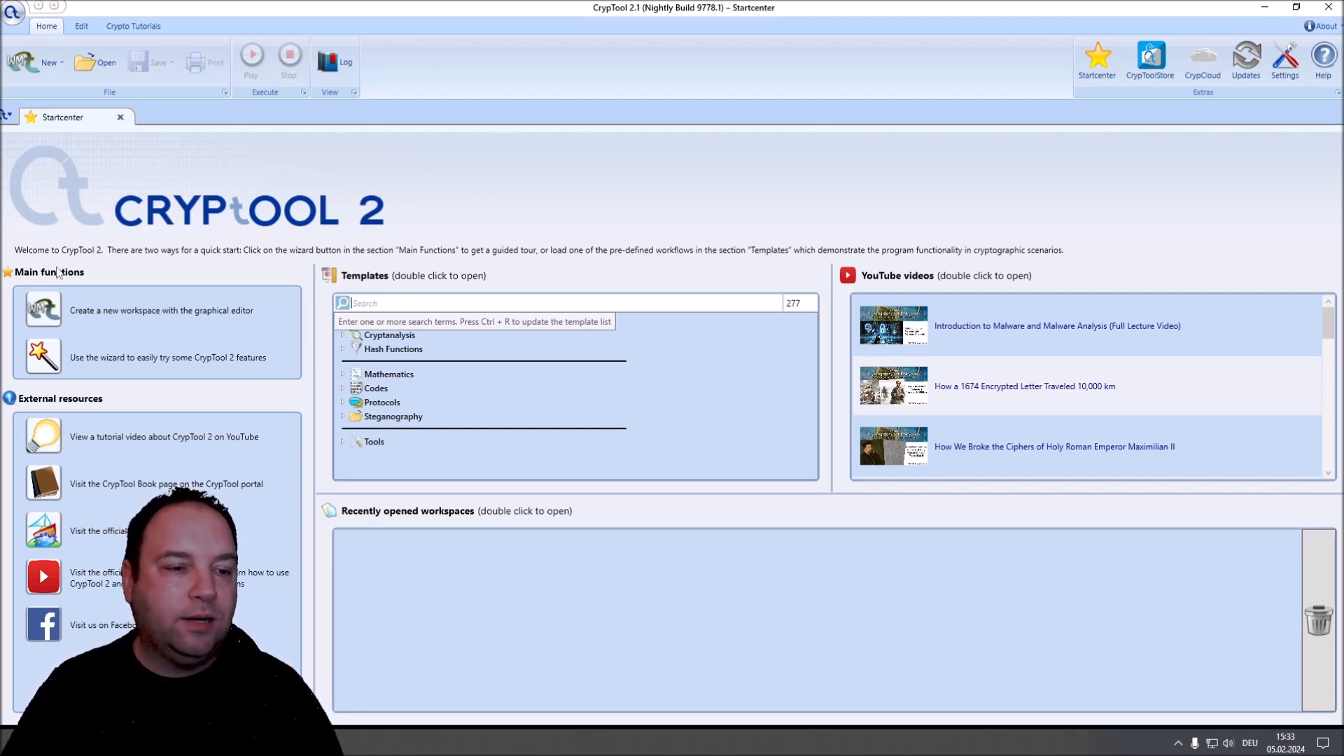
Step: Create a new workspace and place an enlarged Text Input block on the canvas
{"action": "double_click", "coordinate": [44, 309]}
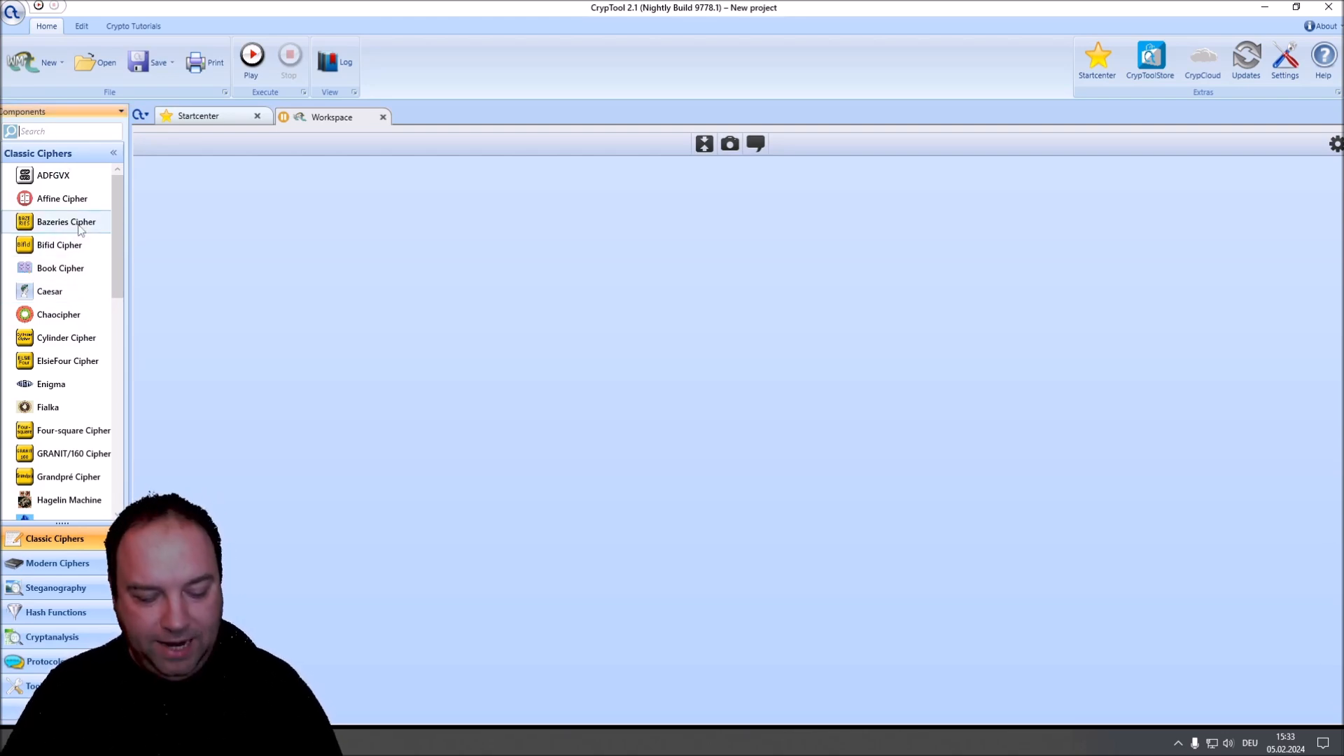
{"action": "type", "text": "tex"}
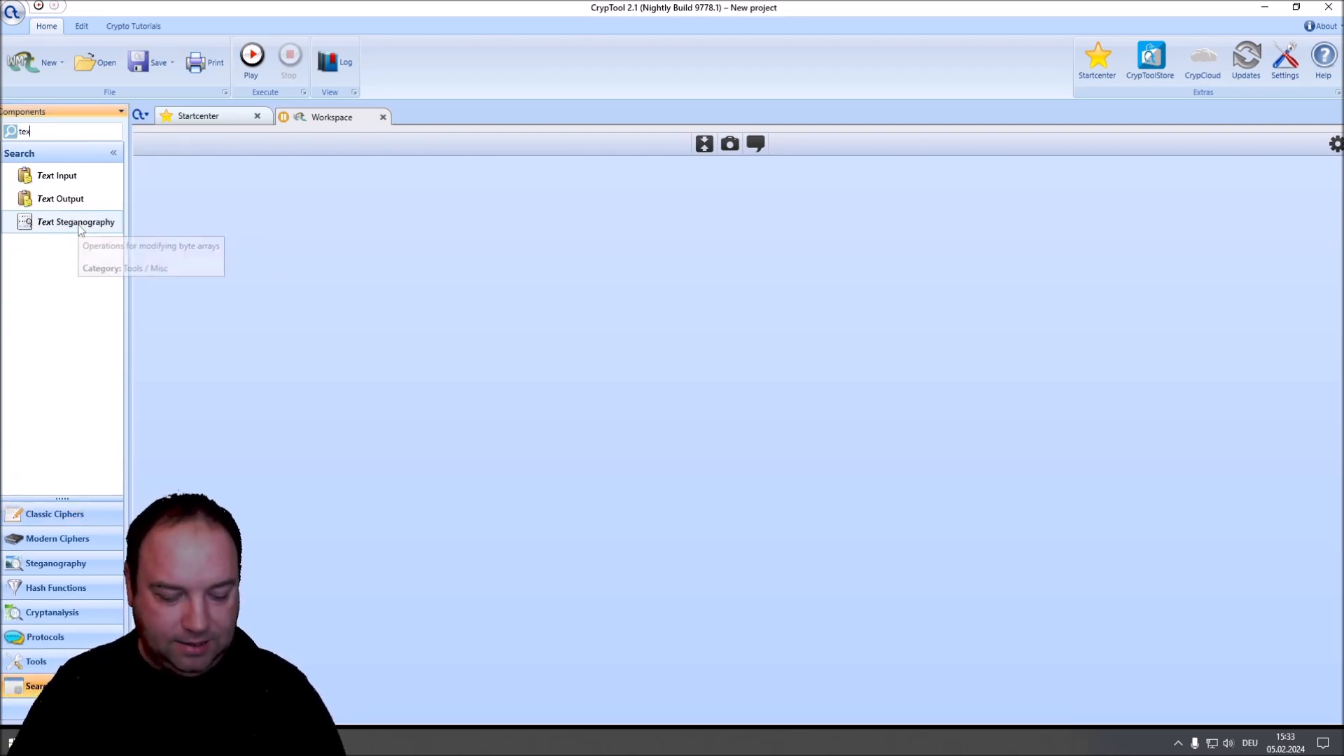
{"action": "type", "text": "t"}
{"action": "mouse_move", "coordinate": [56, 176]}
{"action": "left_mouse_down"}
{"action": "mouse_move", "coordinate": [273, 205]}
{"action": "mouse_move", "coordinate": [195, 171]}
{"action": "left_mouse_up"}
{"action": "left_click_drag", "start_coordinate": [265, 240], "coordinate": [380, 275]}
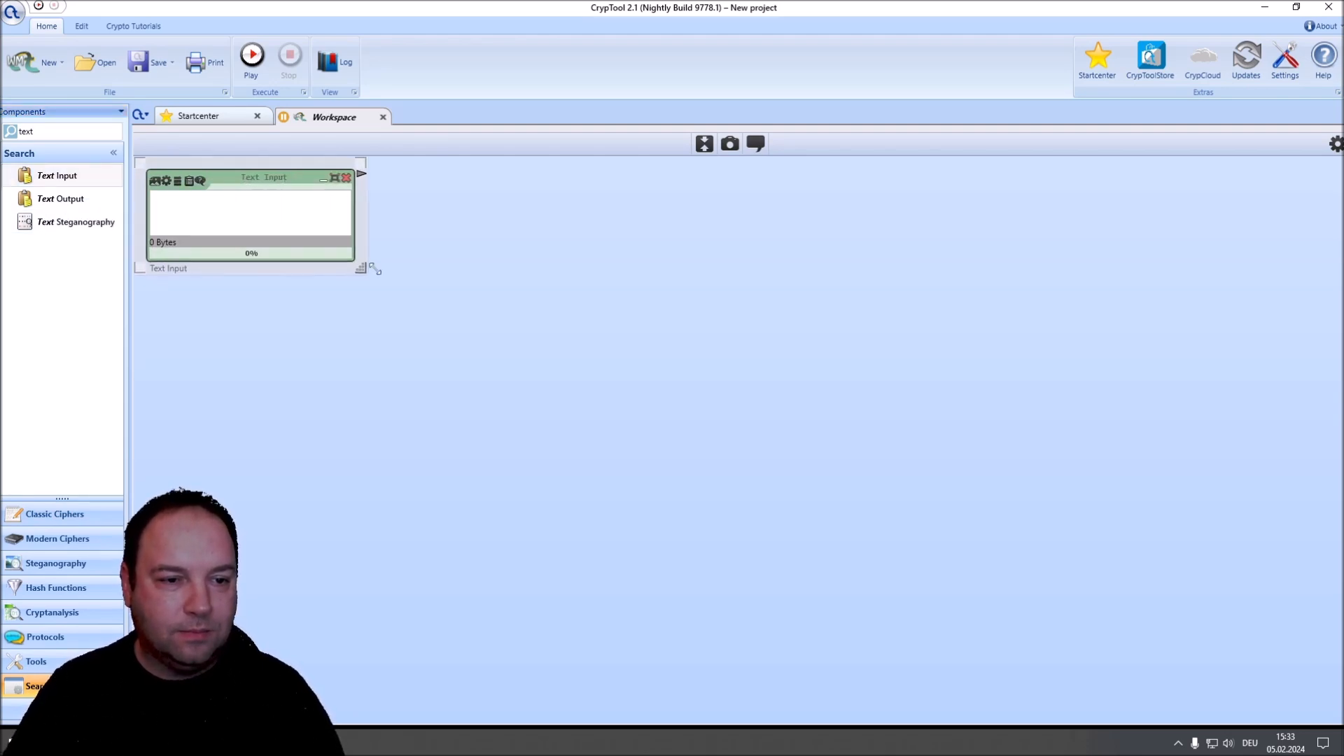
{"action": "type", "text": "Pla"}
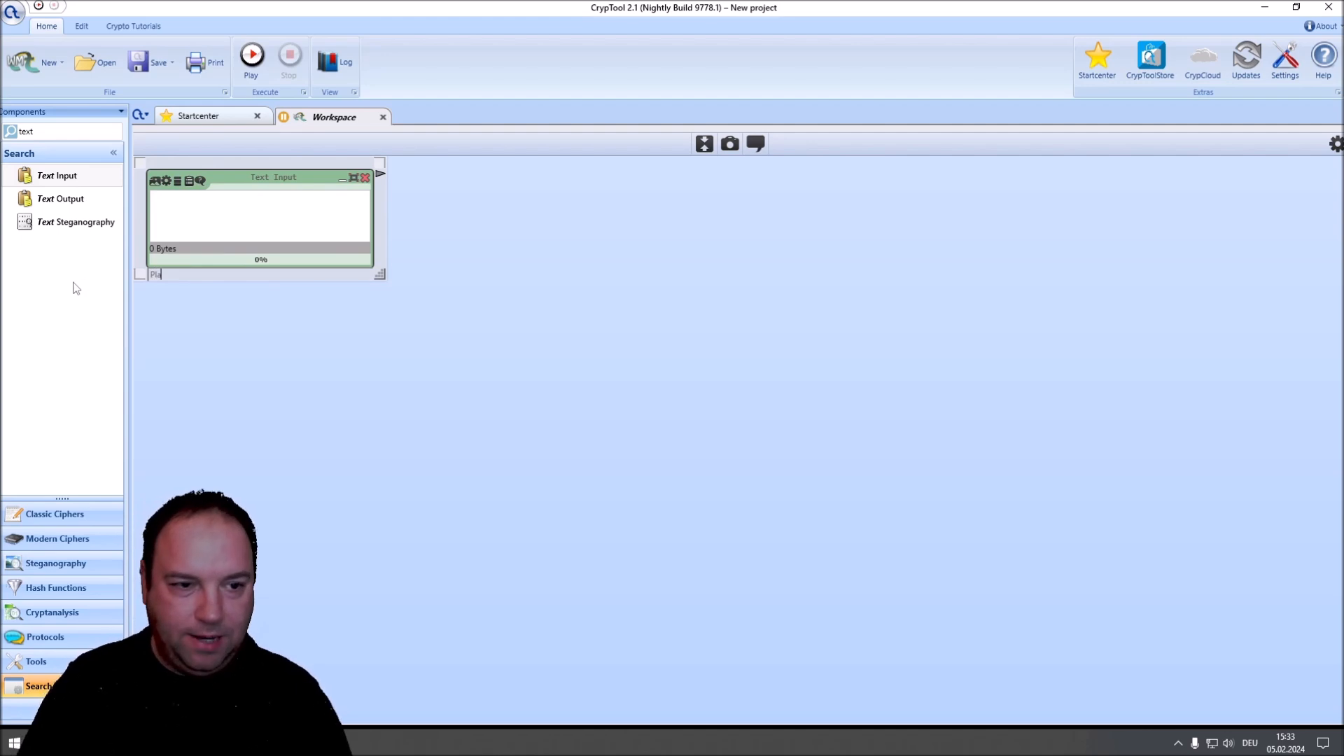
{"action": "type", "text": "intext"}
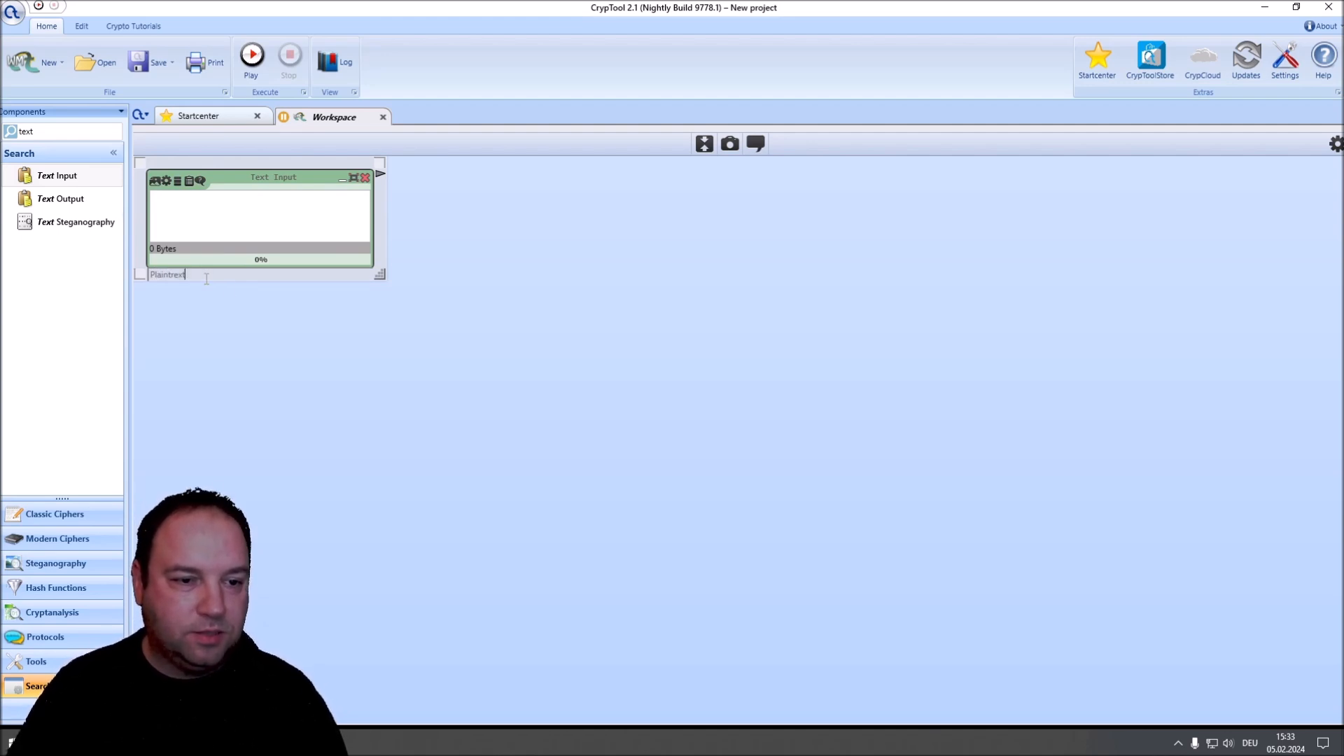
Step: Rename the Text Input to Plaintext and enter the SM4 test sentence
{"action": "key", "text": "ctrl+a"}
{"action": "key", "text": "BackSpace"}
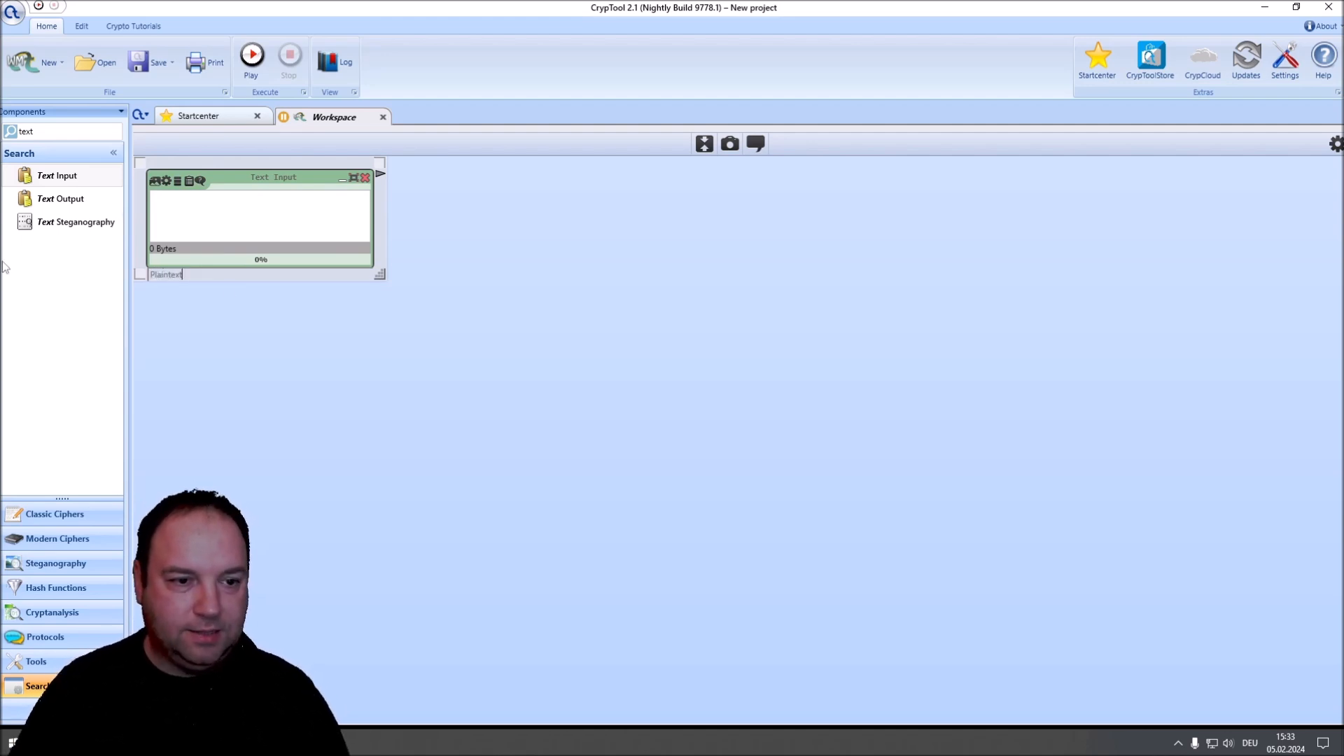
{"action": "left_click", "coordinate": [237, 213]}
{"action": "type", "text": "Hello w"}
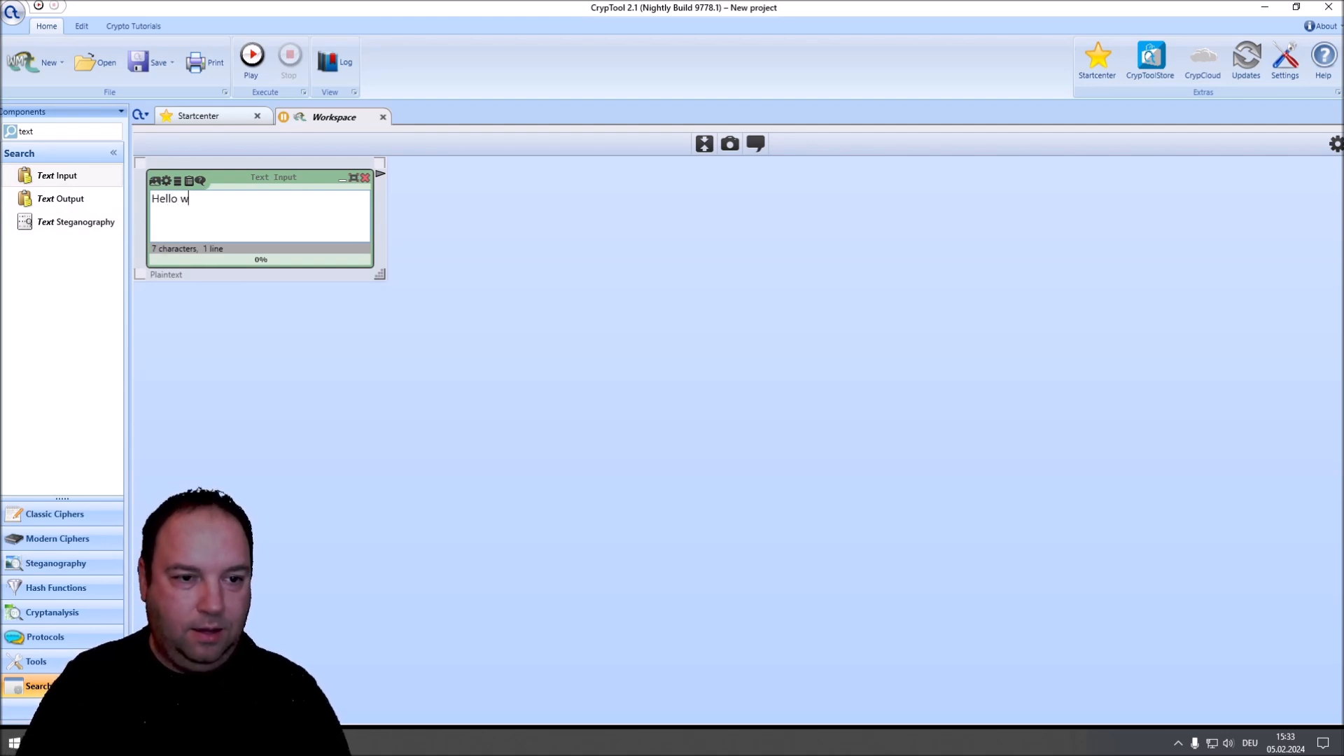
{"action": "type", "text": "orld :-) This is a test of t"}
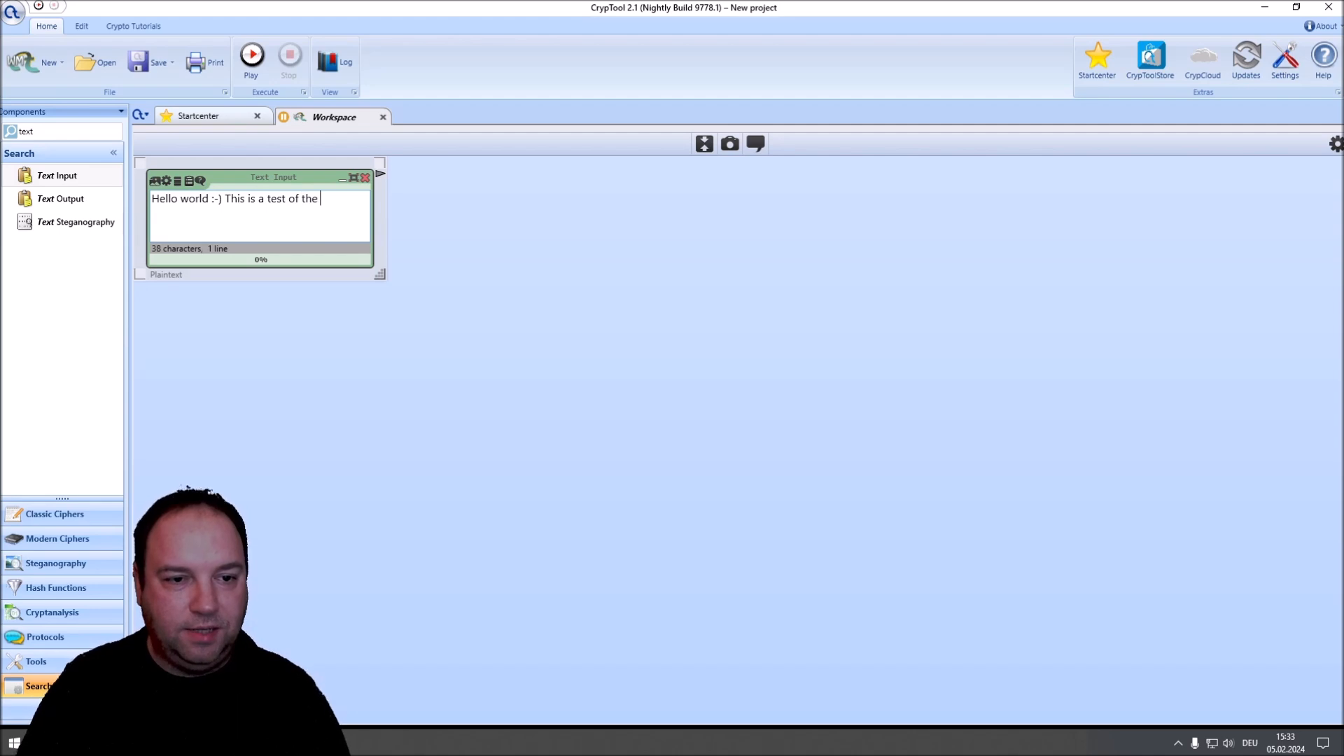
{"action": "type", "text": "her of CrypTool 2"}
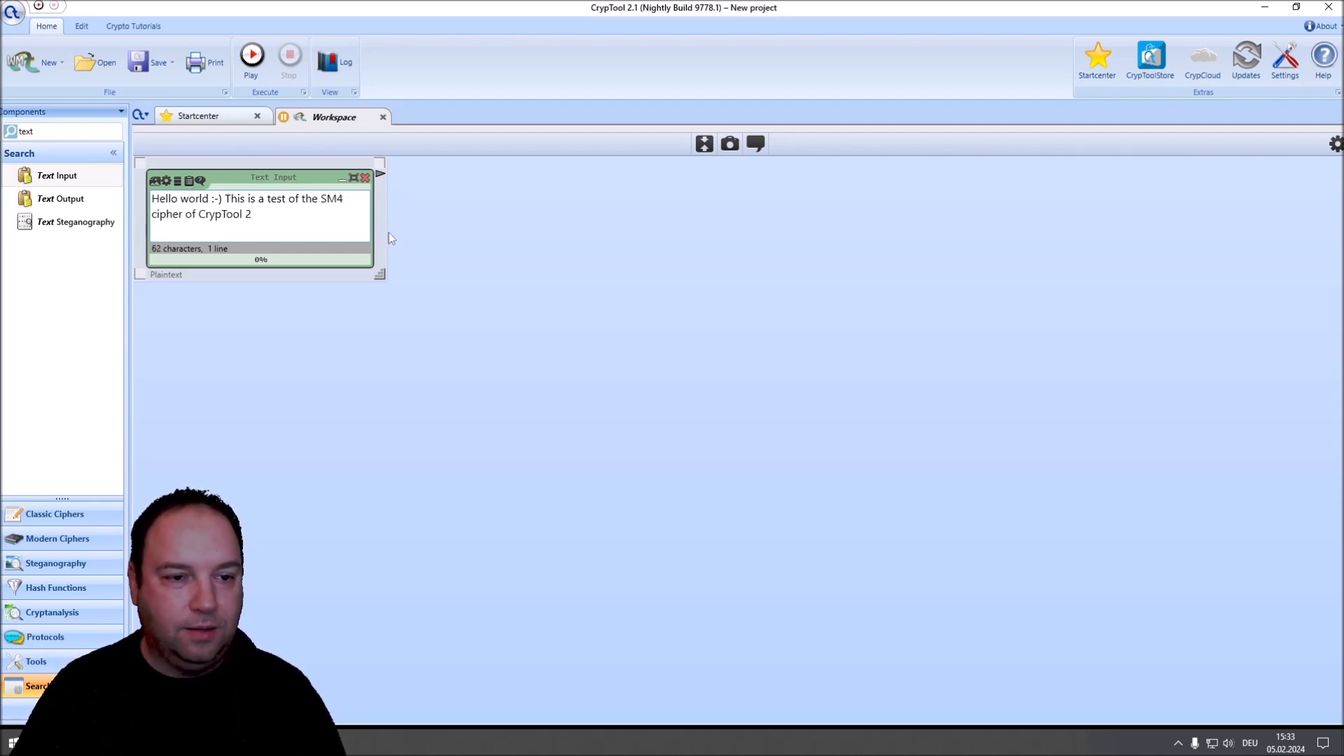
{"action": "left_click", "coordinate": [89, 132]}
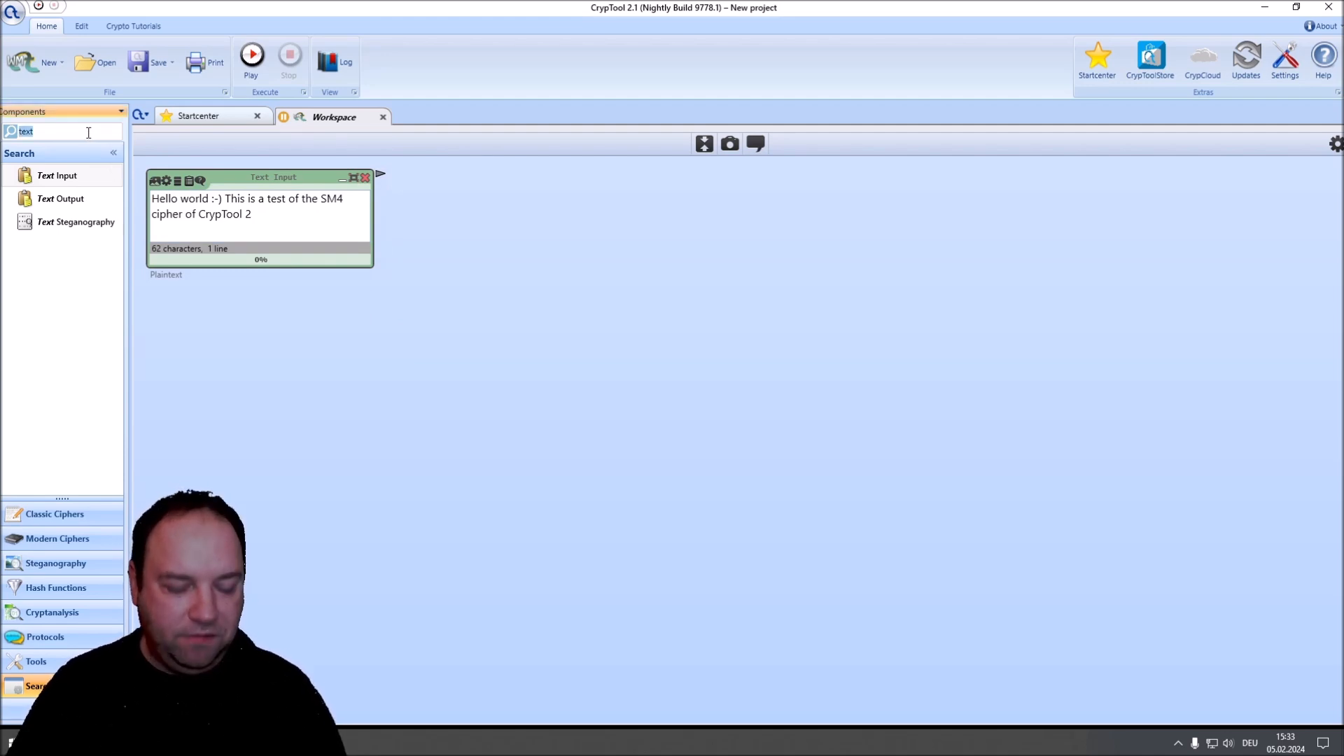
{"action": "type", "text": "sm4"}
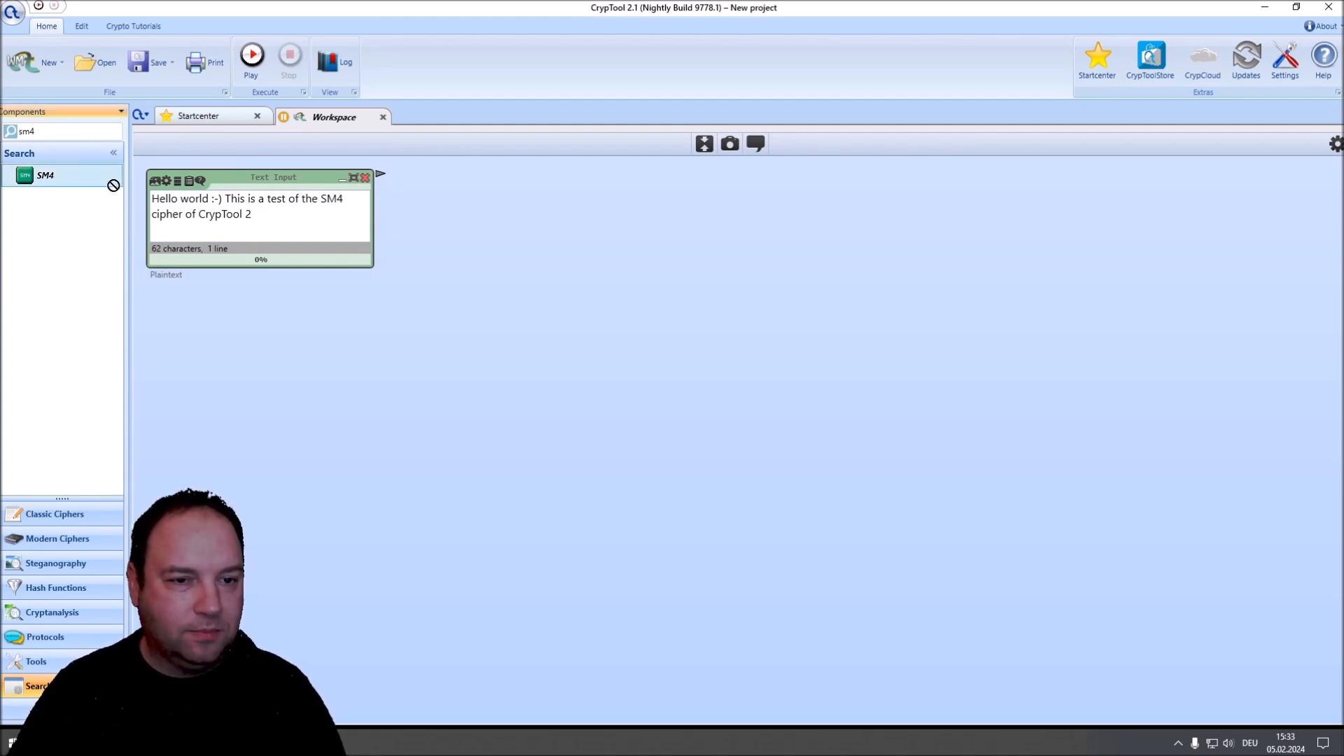
Step: Add an SM4 block and a String Decoder, wiring Plaintext through the decoder into SM4
{"action": "left_click_drag", "start_coordinate": [45, 176], "coordinate": [551, 242]}
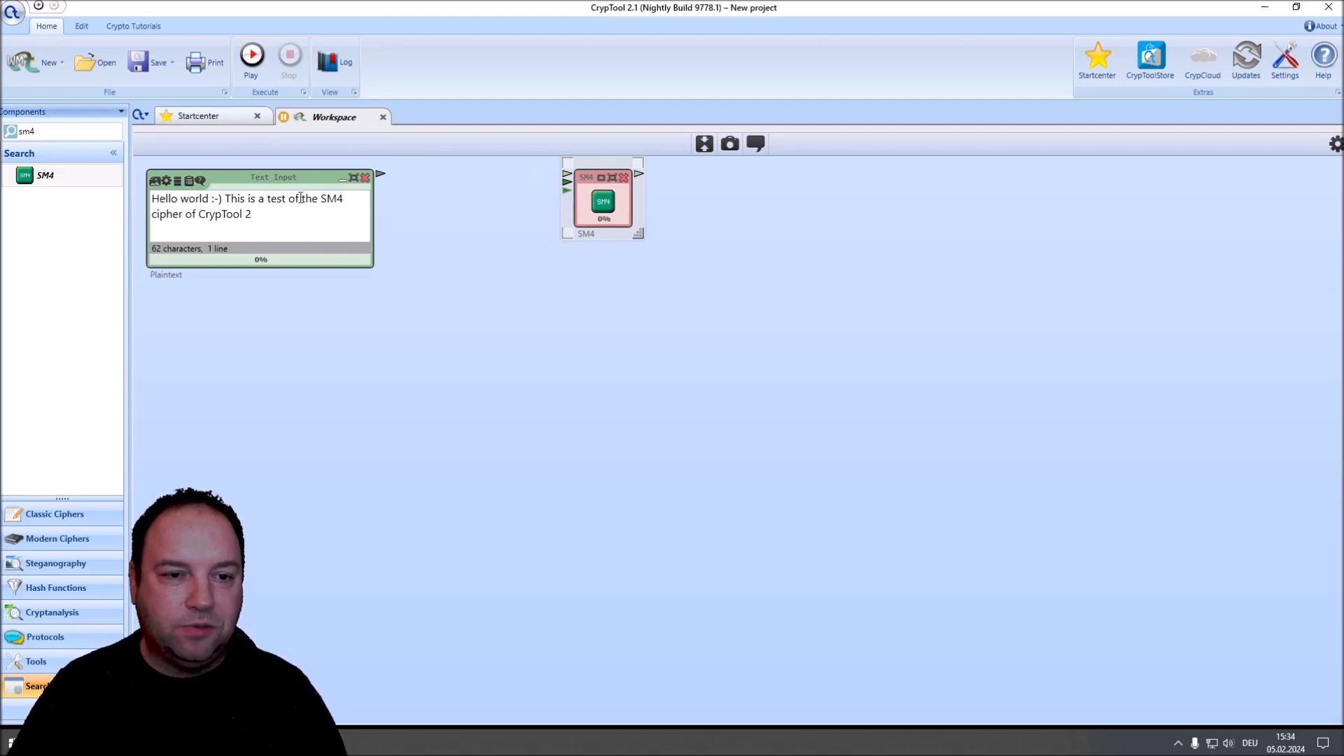
{"action": "double_click", "coordinate": [26, 131]}
{"action": "type", "text": "string"}
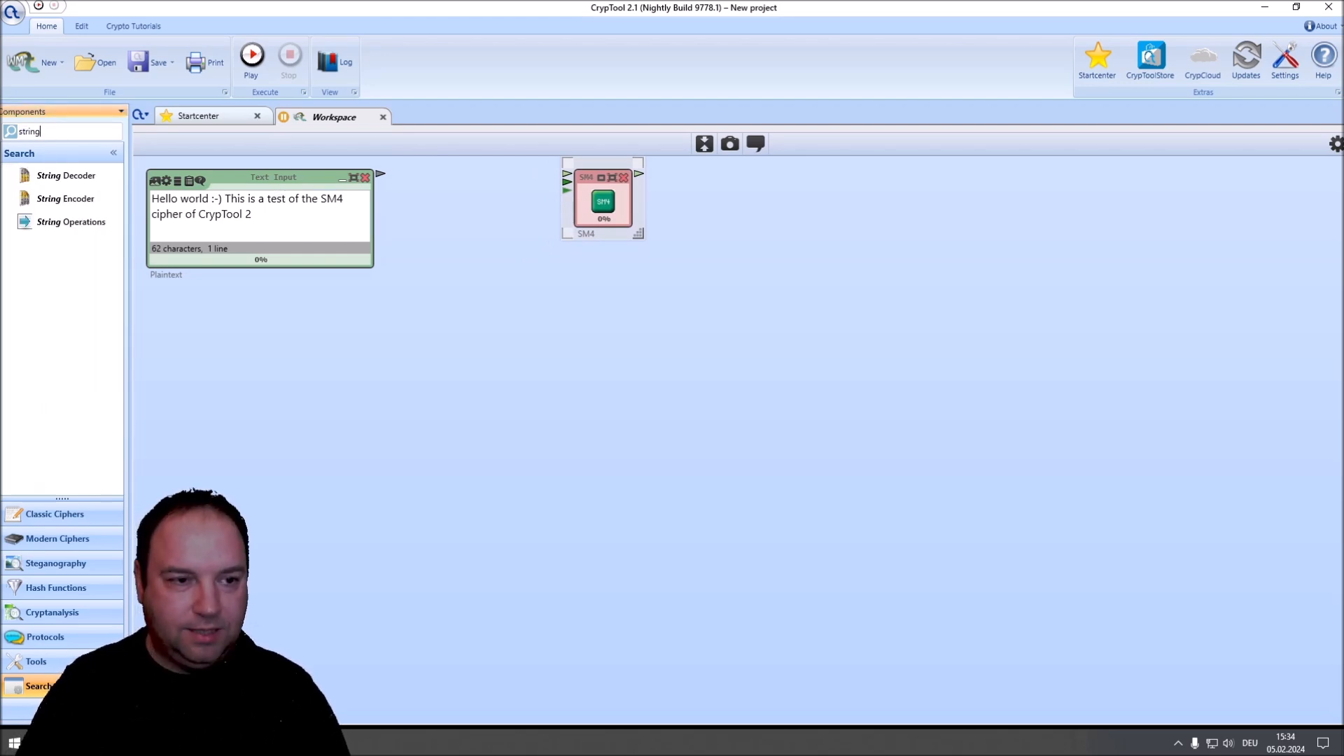
{"action": "mouse_move", "coordinate": [65, 175]}
{"action": "left_mouse_down"}
{"action": "mouse_move", "coordinate": [483, 252]}
{"action": "mouse_move", "coordinate": [452, 205]}
{"action": "left_mouse_up"}
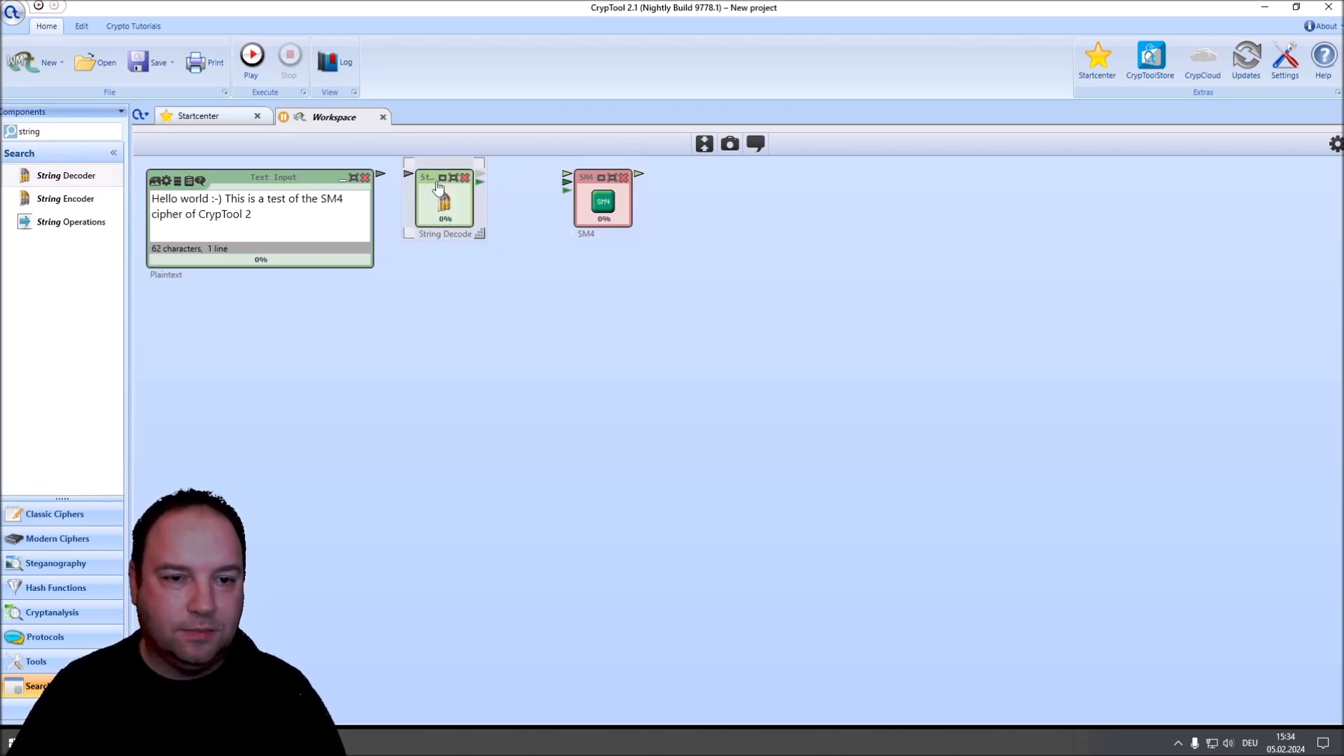
{"action": "left_click_drag", "start_coordinate": [381, 175], "coordinate": [415, 176]}
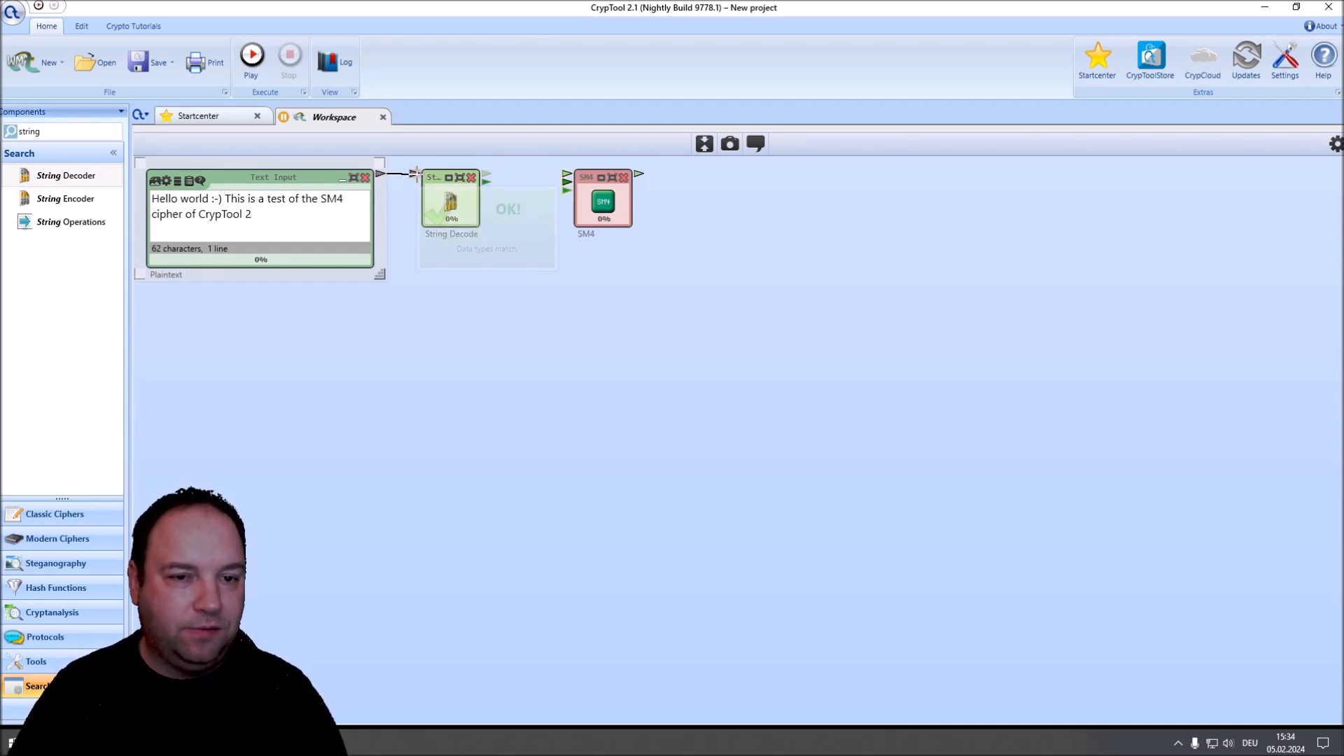
{"action": "left_click", "coordinate": [1334, 144]}
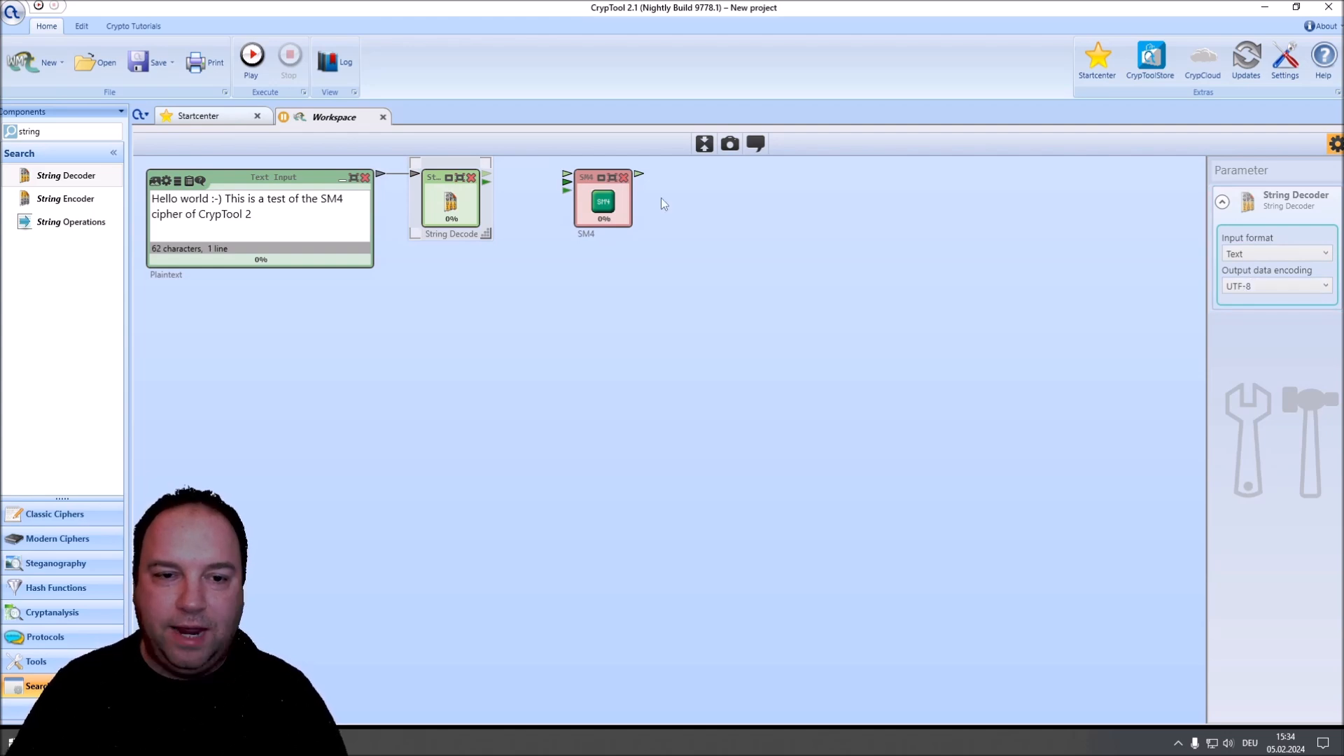
{"action": "left_click_drag", "start_coordinate": [487, 177], "coordinate": [565, 189]}
{"action": "mouse_move", "coordinate": [486, 177]}
{"action": "left_mouse_down"}
{"action": "mouse_move", "coordinate": [566, 173]}
{"action": "mouse_move", "coordinate": [597, 203]}
{"action": "left_mouse_up"}
Step: Configure the SM4 block with Electronic Code Book chaining and Zeros padding
{"action": "left_click", "coordinate": [604, 205]}
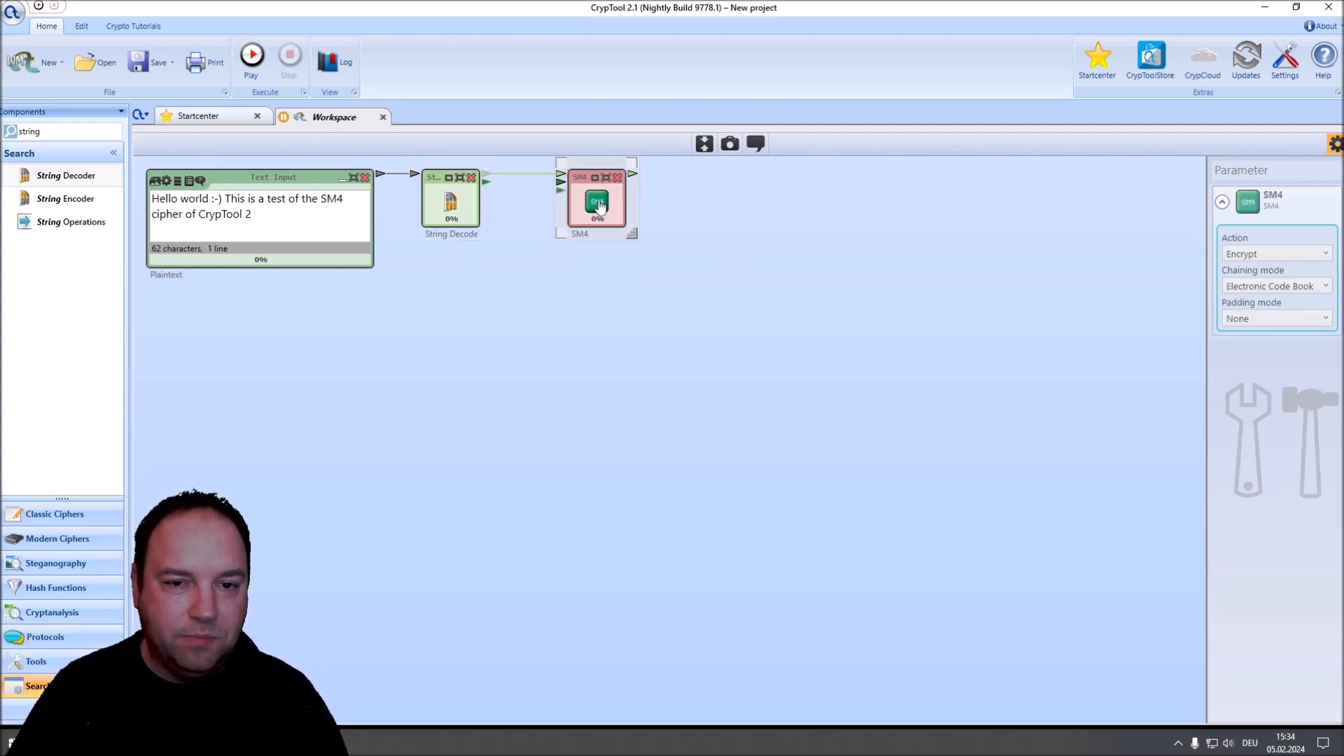
{"action": "left_click", "coordinate": [1297, 287]}
{"action": "left_click", "coordinate": [1284, 304]}
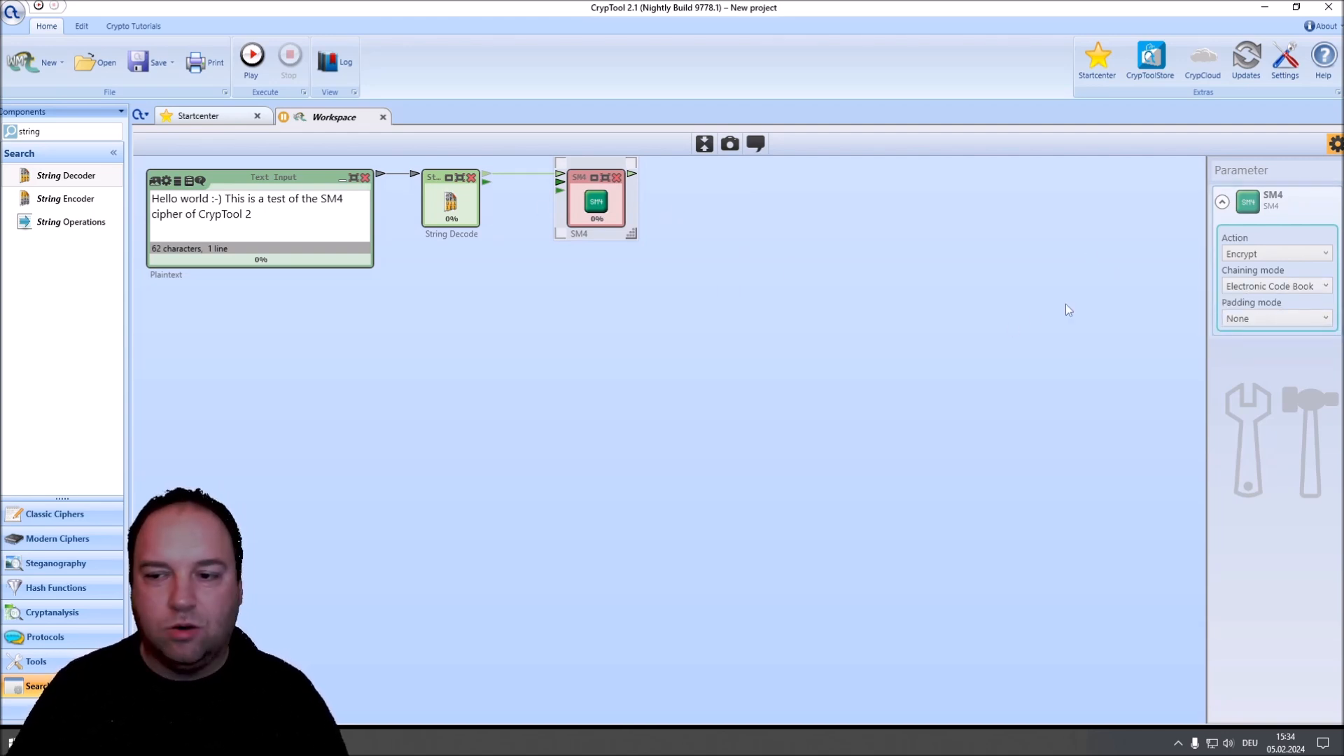
{"action": "left_click", "coordinate": [1280, 320]}
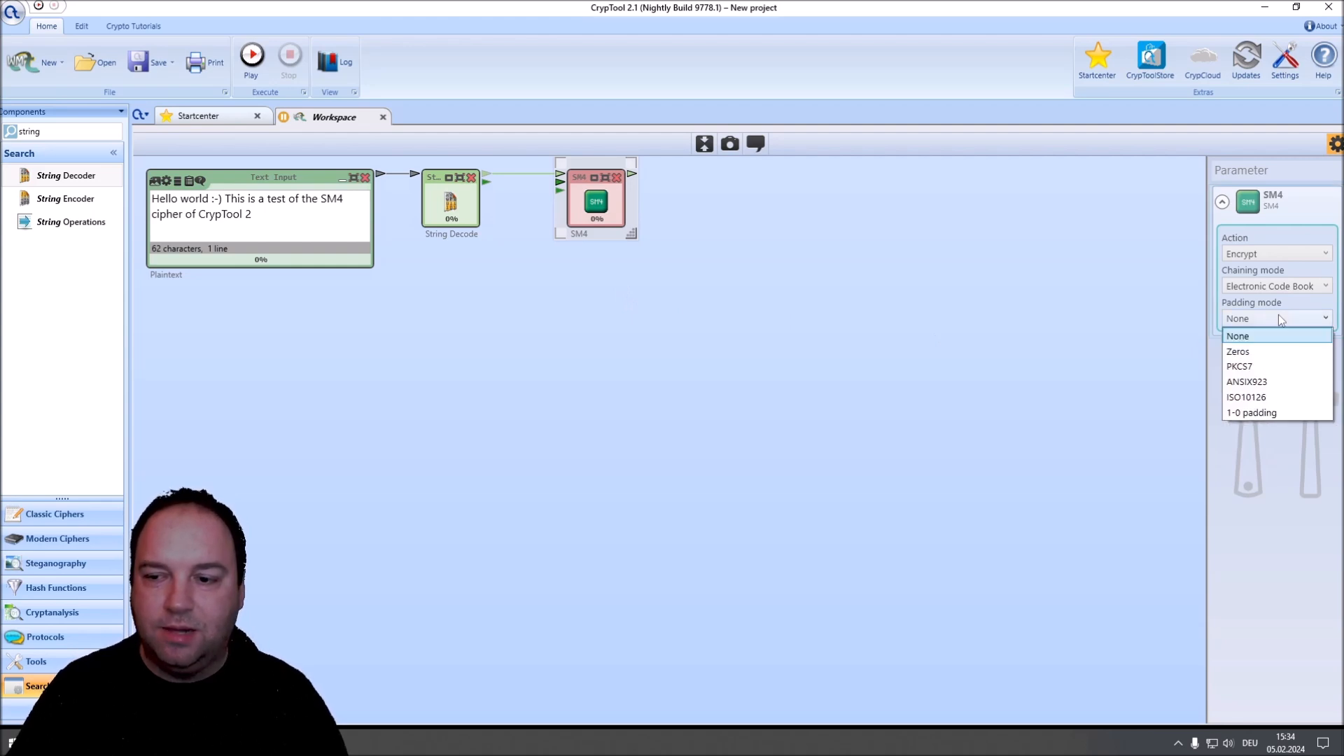
{"action": "left_click", "coordinate": [1238, 336]}
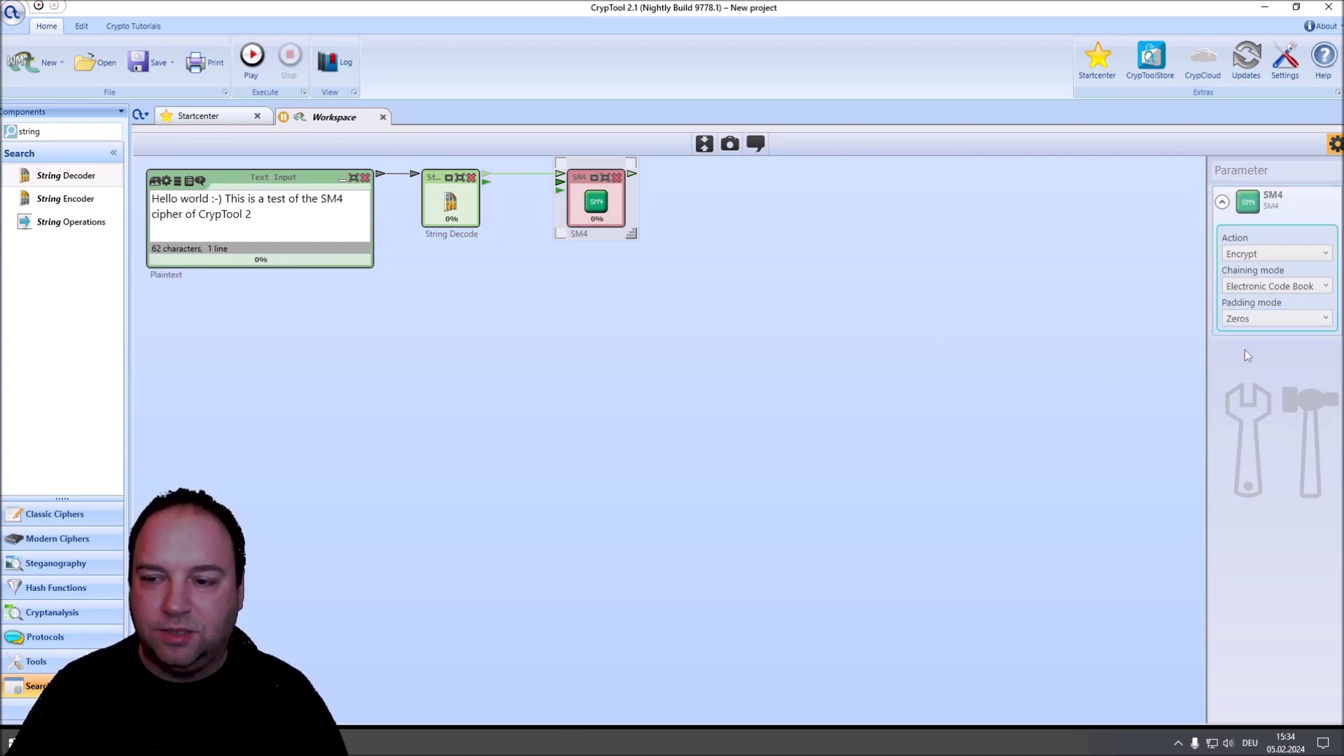
{"action": "left_click", "coordinate": [641, 368]}
Step: Duplicate the SM4 block below the original and feed the first SM4's output into it
{"action": "left_click", "coordinate": [595, 208]}
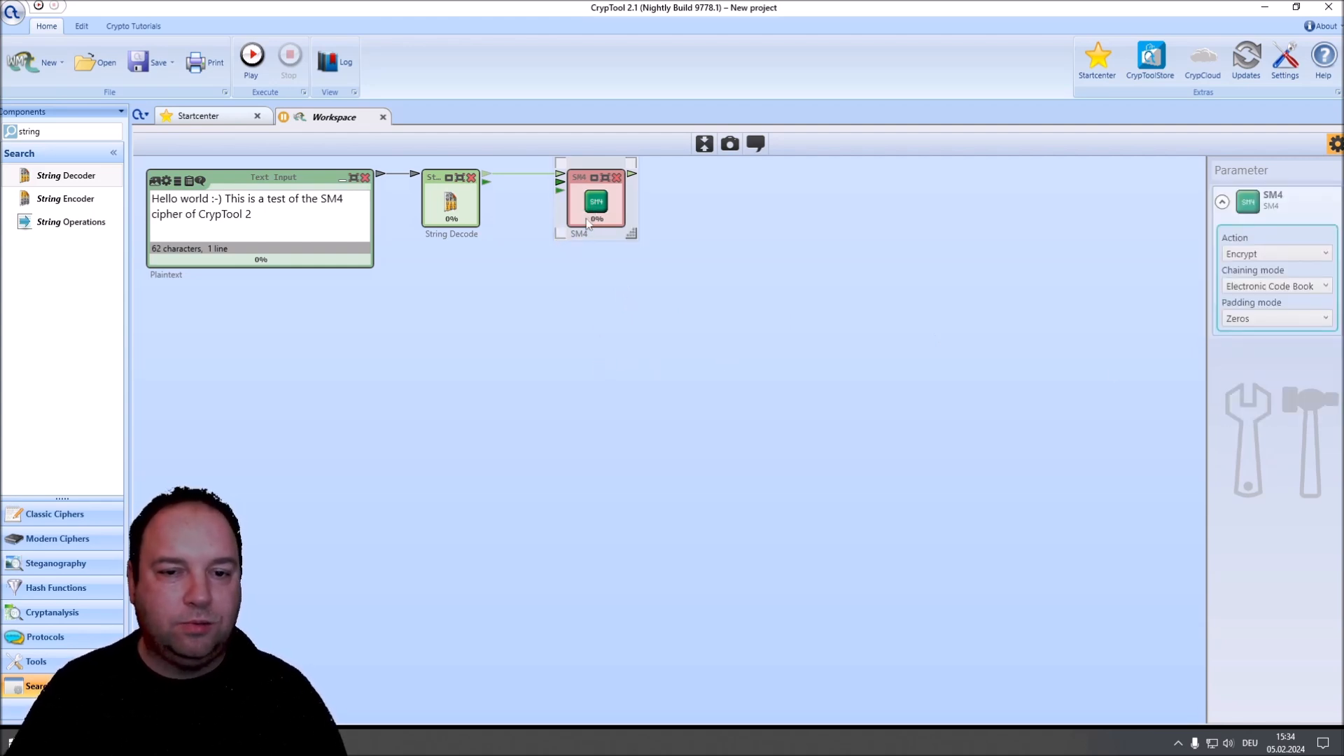
{"action": "key", "text": "ctrl+c"}
{"action": "key", "text": "ctrl+v"}
{"action": "left_click_drag", "start_coordinate": [631, 226], "coordinate": [595, 301]}
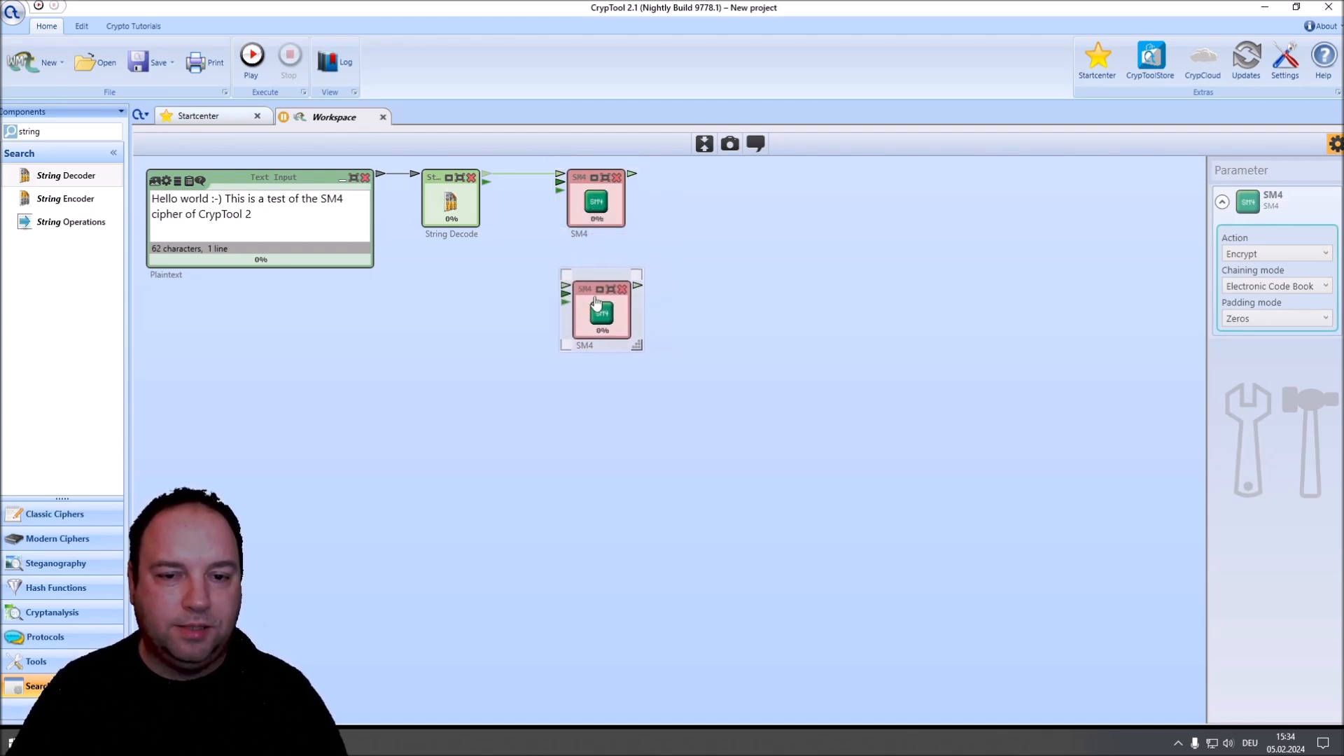
{"action": "left_click_drag", "start_coordinate": [633, 177], "coordinate": [566, 286]}
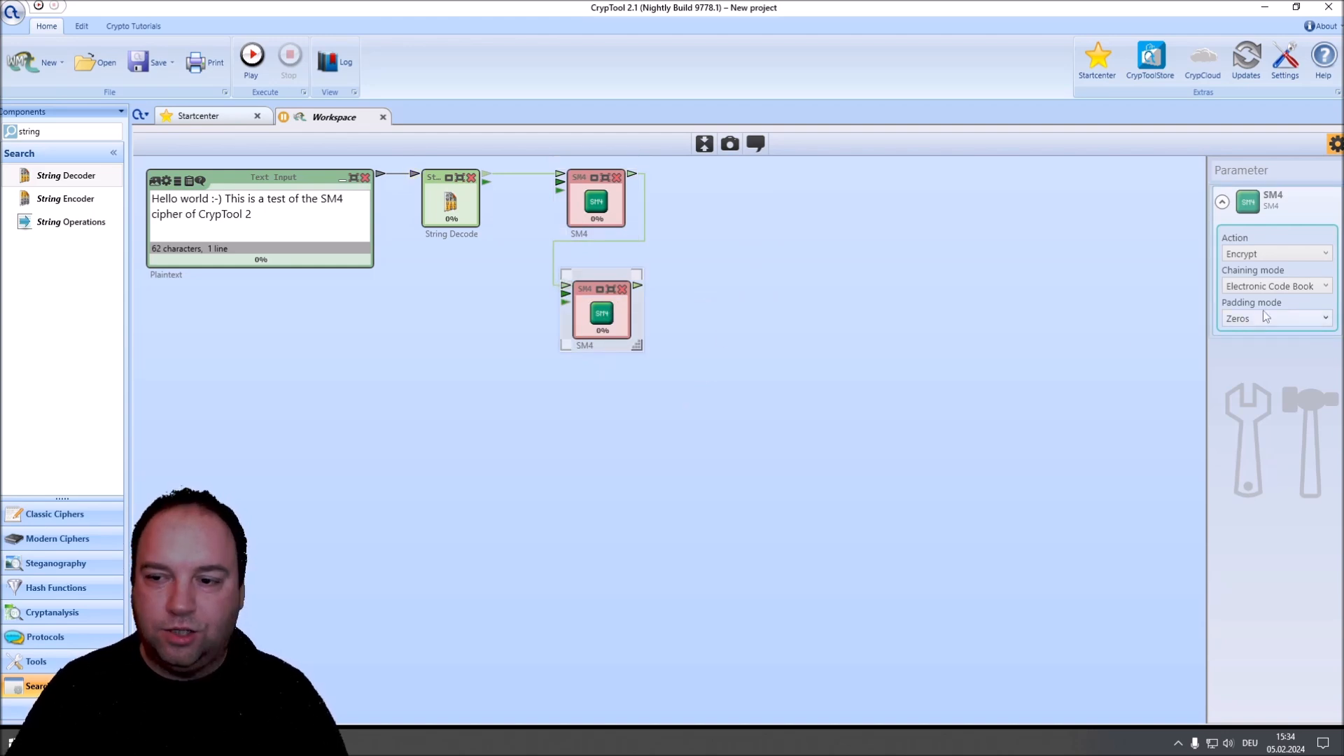
{"action": "left_click", "coordinate": [1258, 252]}
Step: Set the second SM4 to Decrypt and add an enlarged Text Output labeled Ciphertext
{"action": "left_click", "coordinate": [1255, 281]}
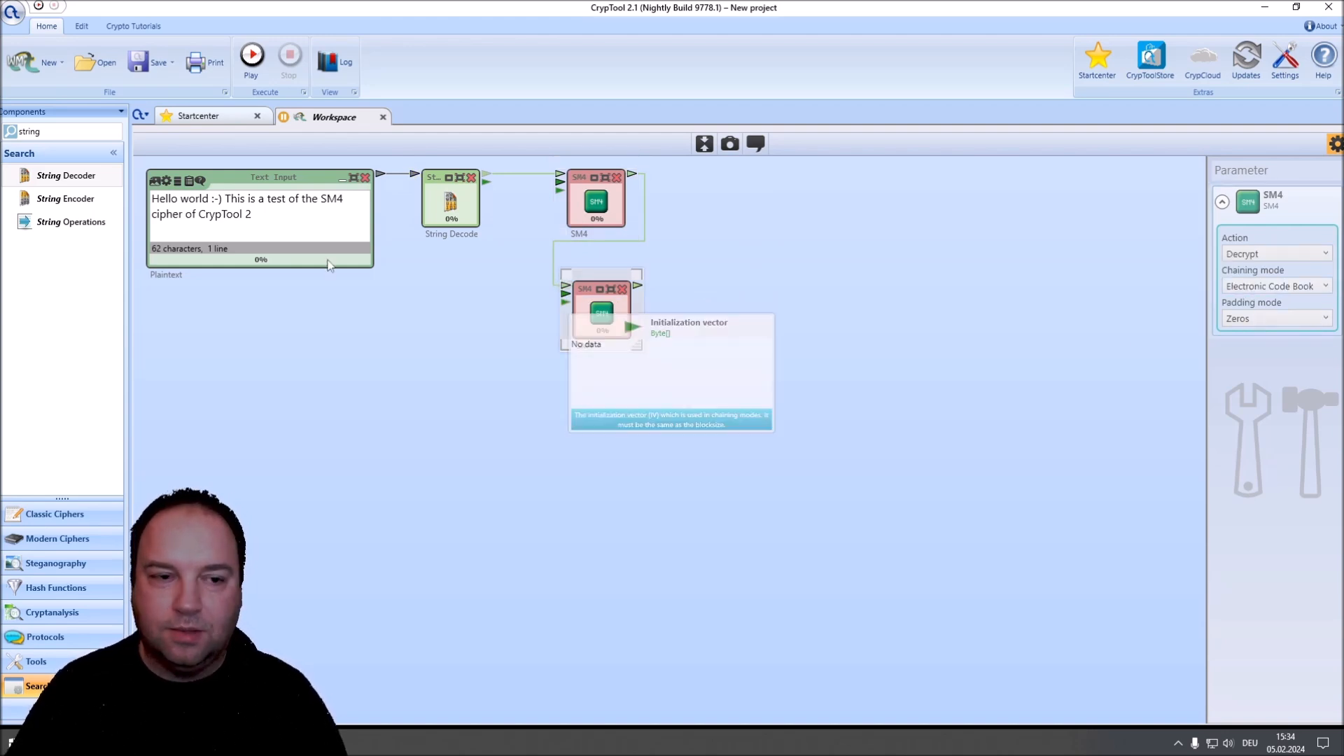
{"action": "key", "text": "ctrl+a"}
{"action": "type", "text": "te"}
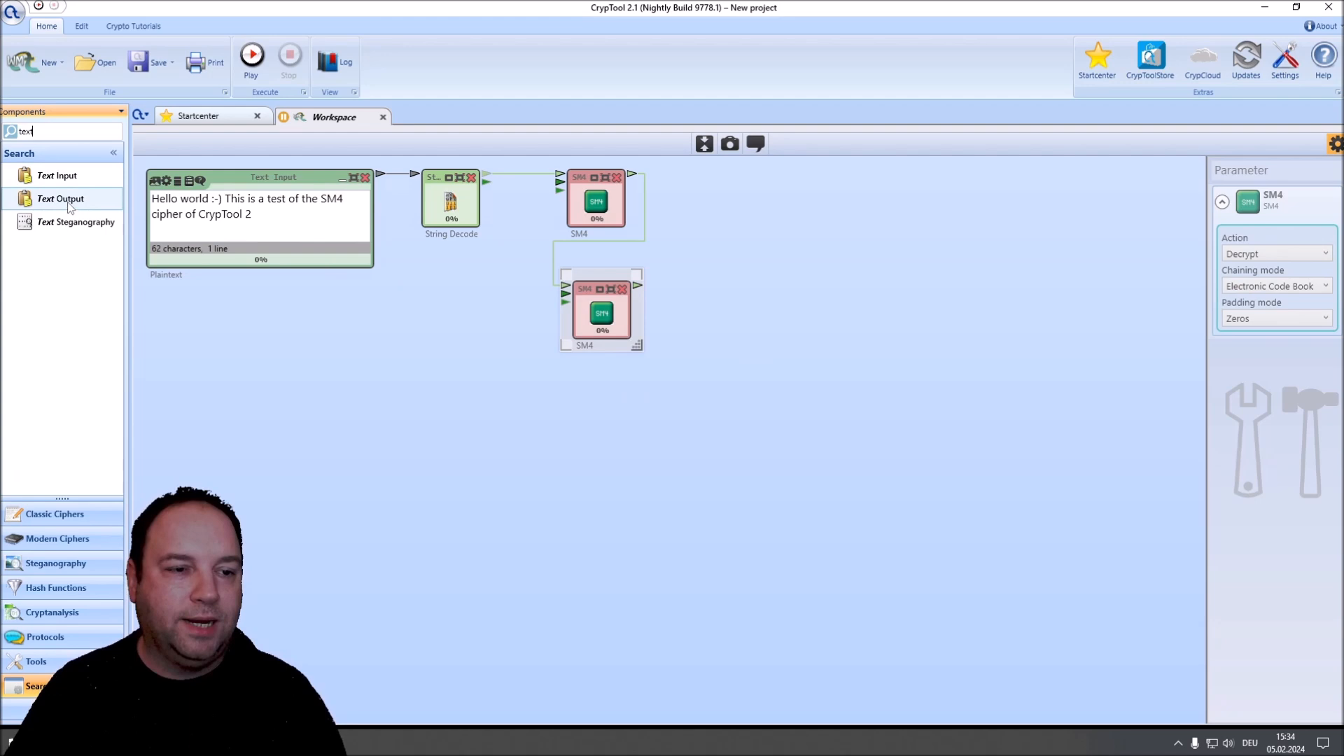
{"action": "mouse_move", "coordinate": [60, 198]}
{"action": "left_mouse_down"}
{"action": "mouse_move", "coordinate": [945, 226]}
{"action": "mouse_move", "coordinate": [956, 184]}
{"action": "left_mouse_up"}
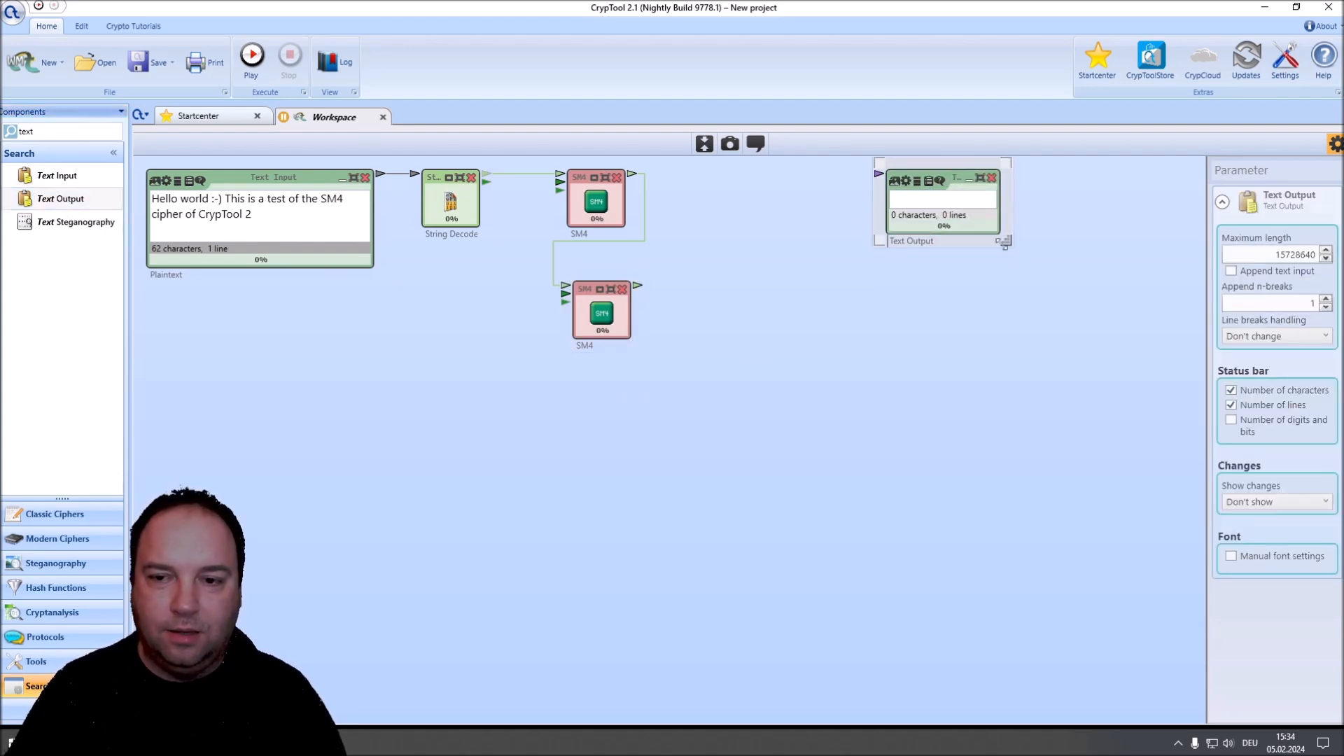
{"action": "left_click_drag", "start_coordinate": [1004, 241], "coordinate": [1135, 282]}
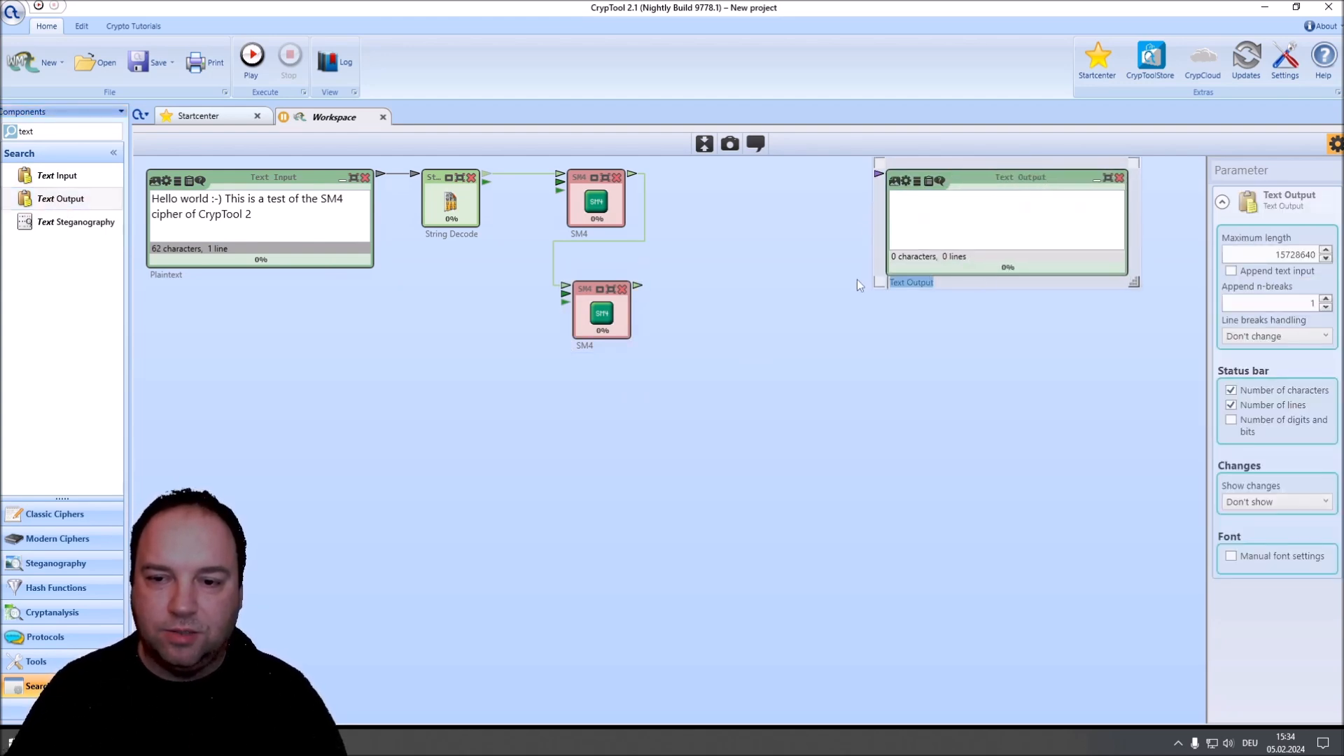
{"action": "type", "text": "ciphertext"}
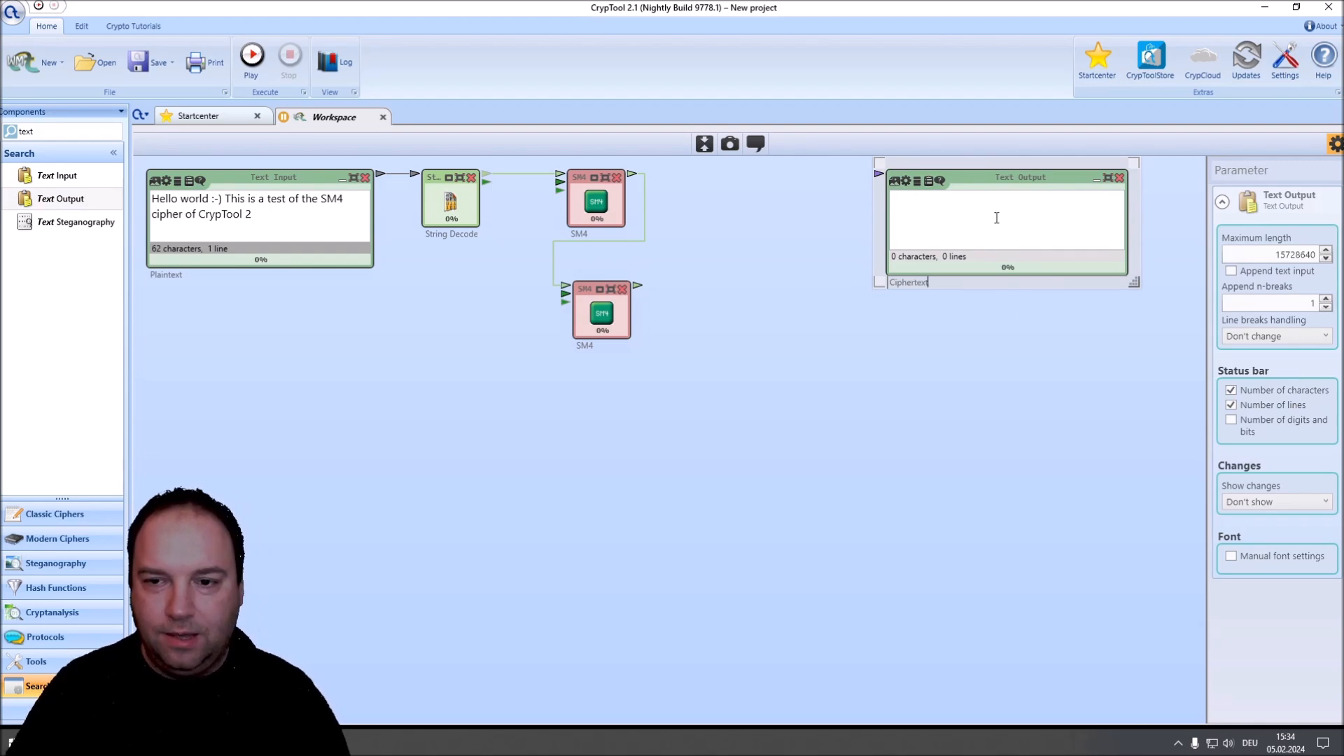
{"action": "left_click", "coordinate": [994, 213]}
Step: Duplicate the output block below and rename the copy Decrypted Plaintext
{"action": "key", "text": "ctrl+c"}
{"action": "key", "text": "ctrl+v"}
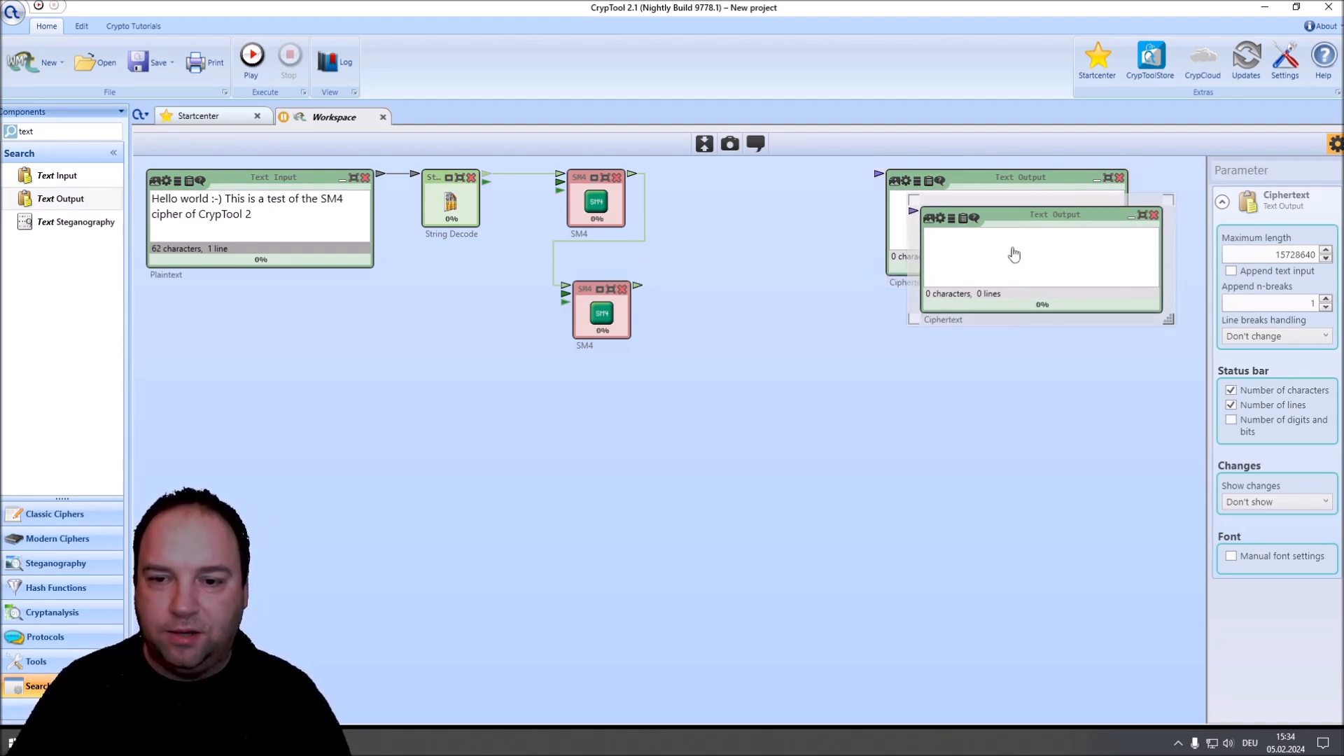
{"action": "left_click_drag", "start_coordinate": [1031, 221], "coordinate": [998, 331]}
{"action": "double_click", "coordinate": [911, 427]}
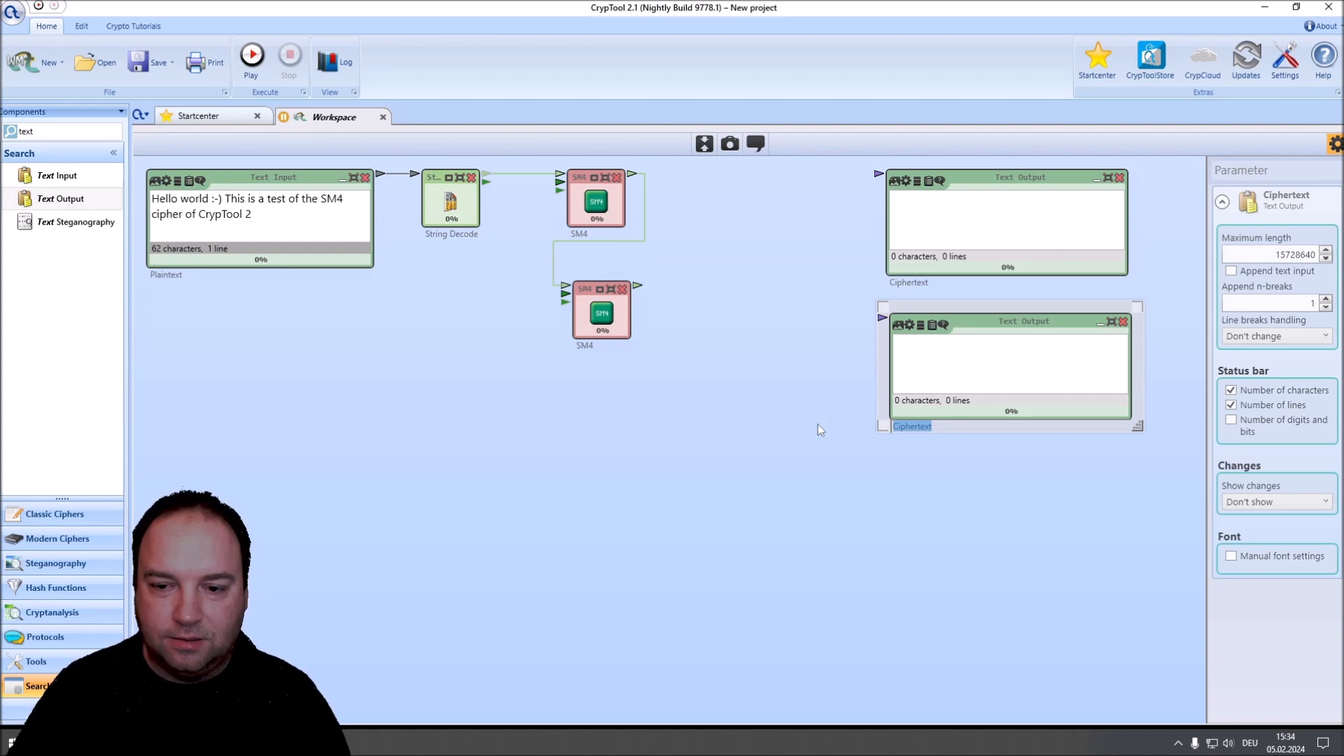
{"action": "type", "text": "Plaintext"}
{"action": "key", "text": "Home"}
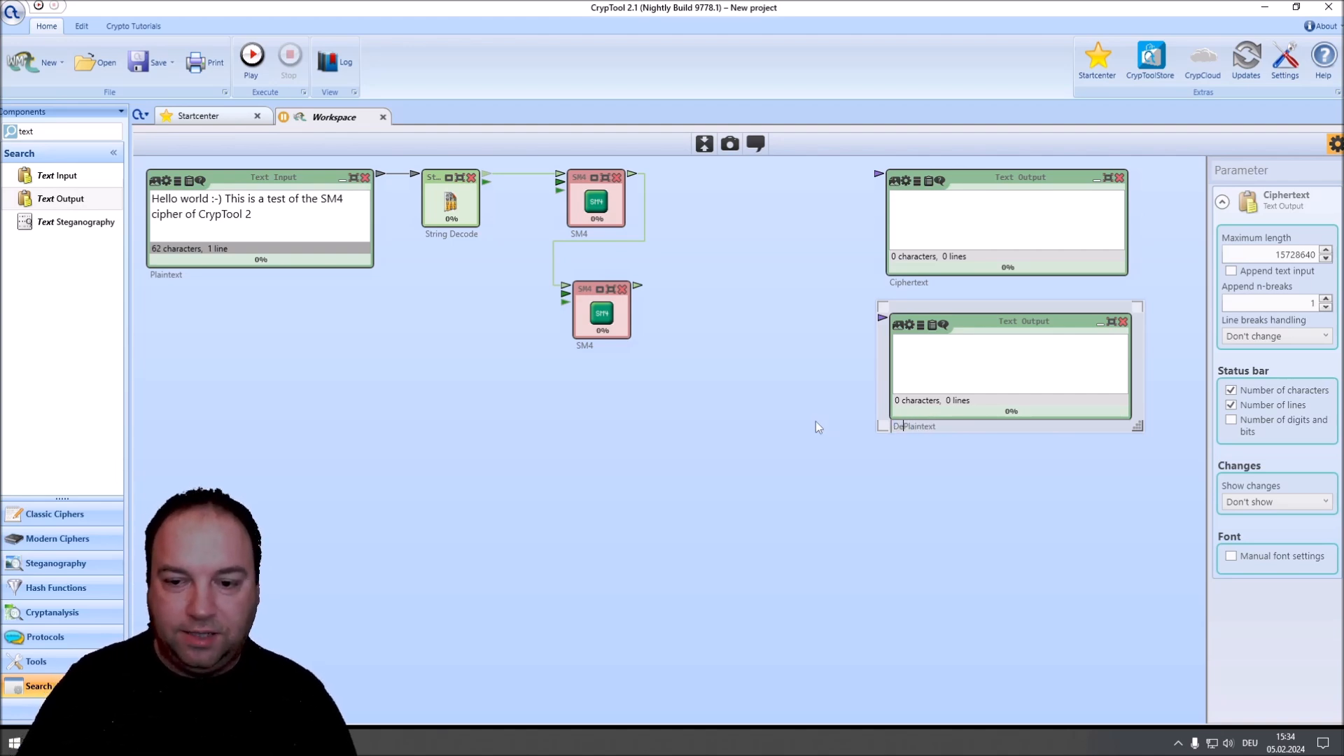
{"action": "type", "text": "Decrypted"}
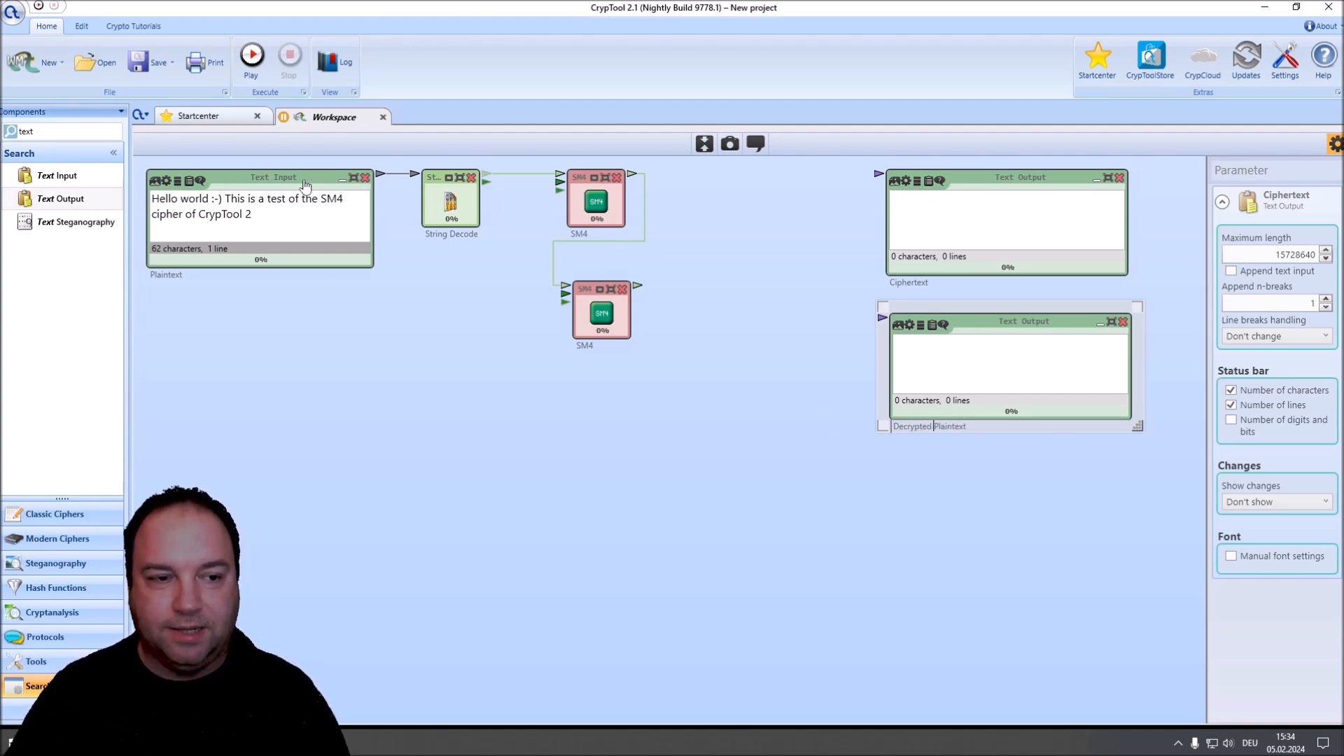
{"action": "left_click", "coordinate": [71, 132]}
{"action": "type", "text": "string"}
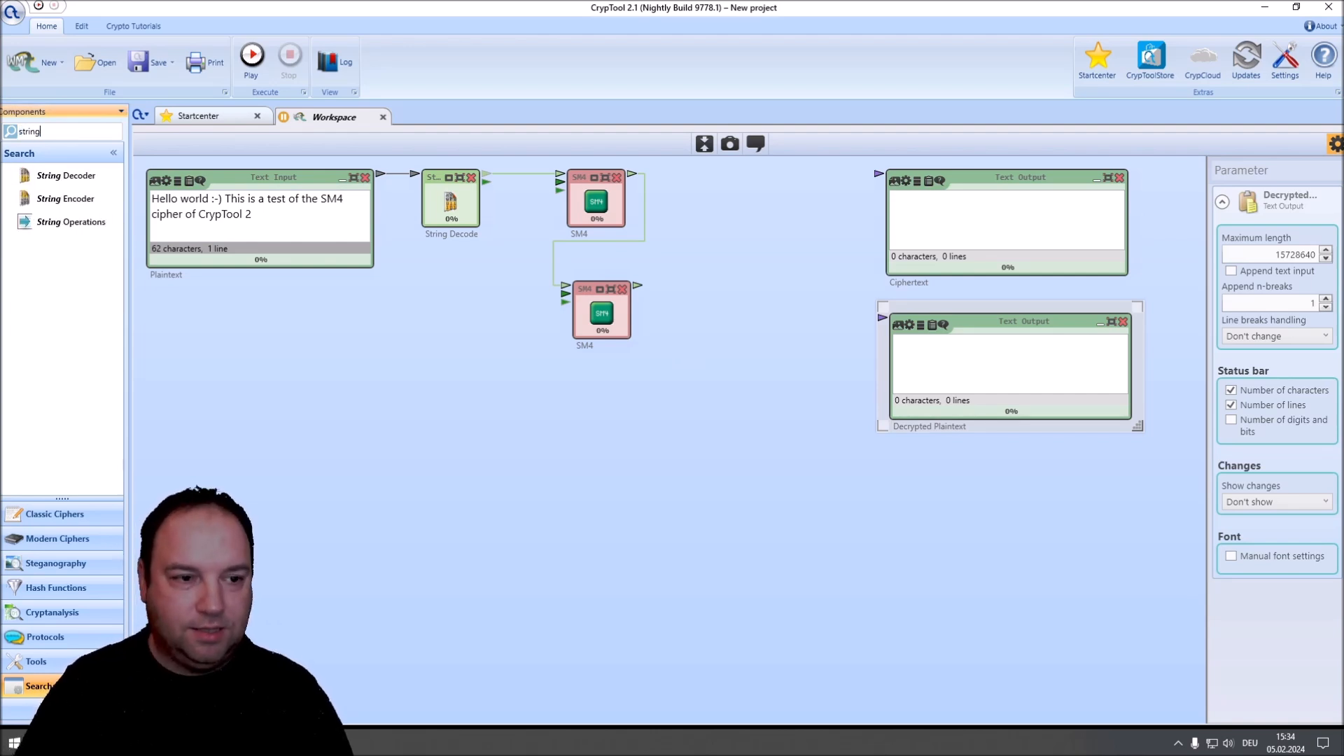
Step: Insert a String Encoder after the upper SM4 with Hexadecimal presentation format
{"action": "left_click_drag", "start_coordinate": [65, 199], "coordinate": [793, 193]}
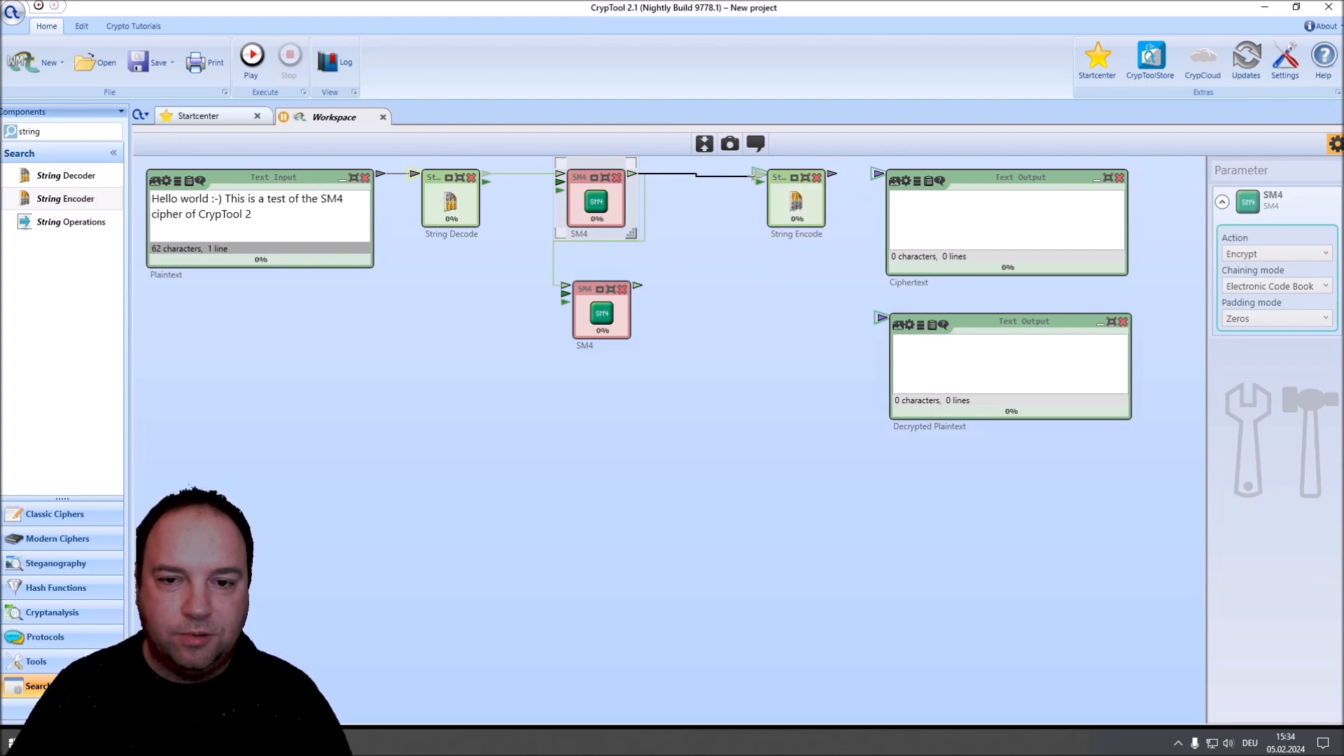
{"action": "left_click_drag", "start_coordinate": [638, 177], "coordinate": [879, 175]}
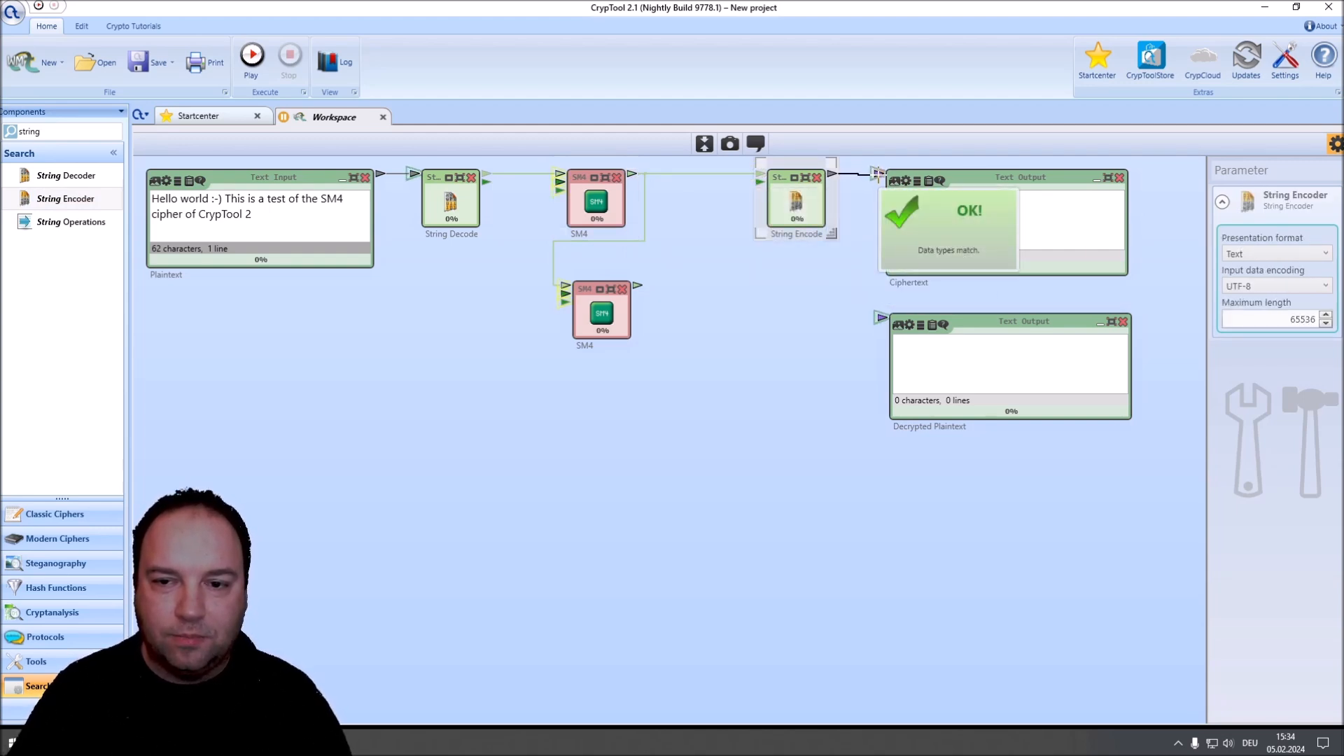
{"action": "left_click_drag", "start_coordinate": [794, 205], "coordinate": [771, 204]}
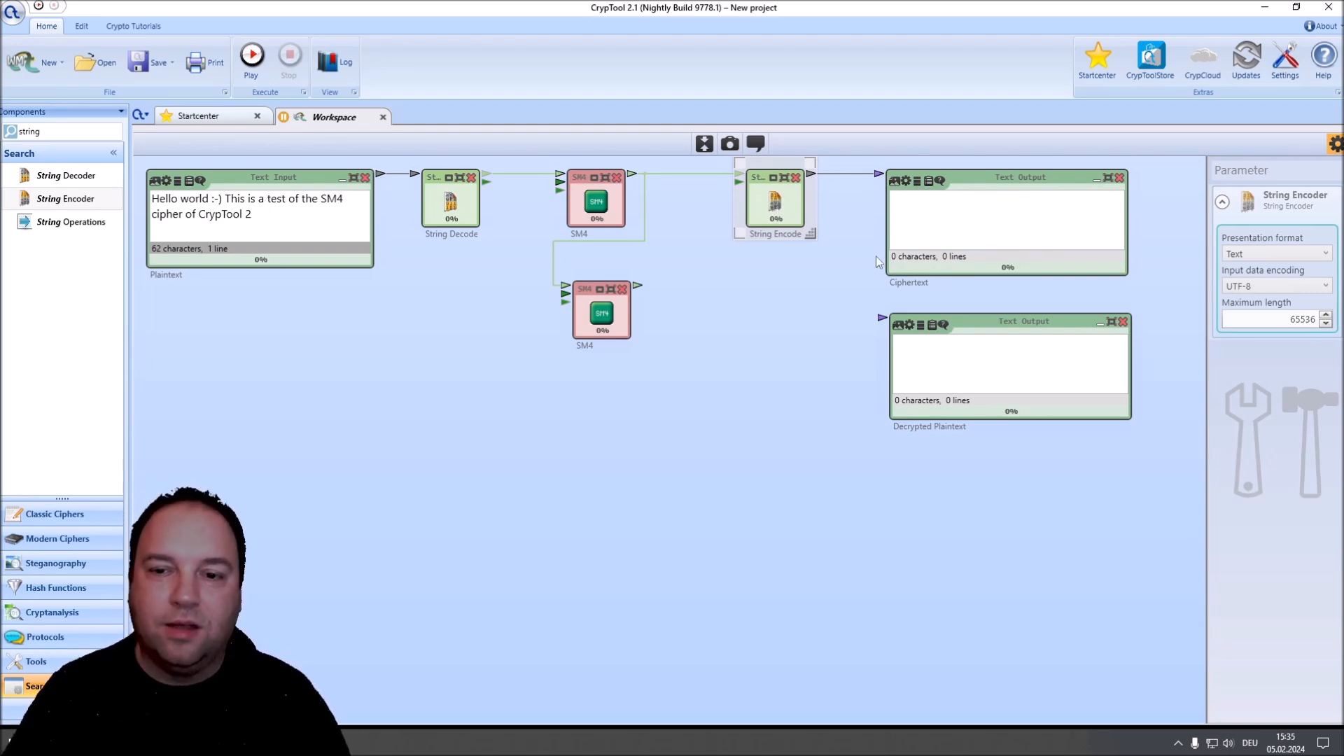
{"action": "left_click", "coordinate": [1274, 253]}
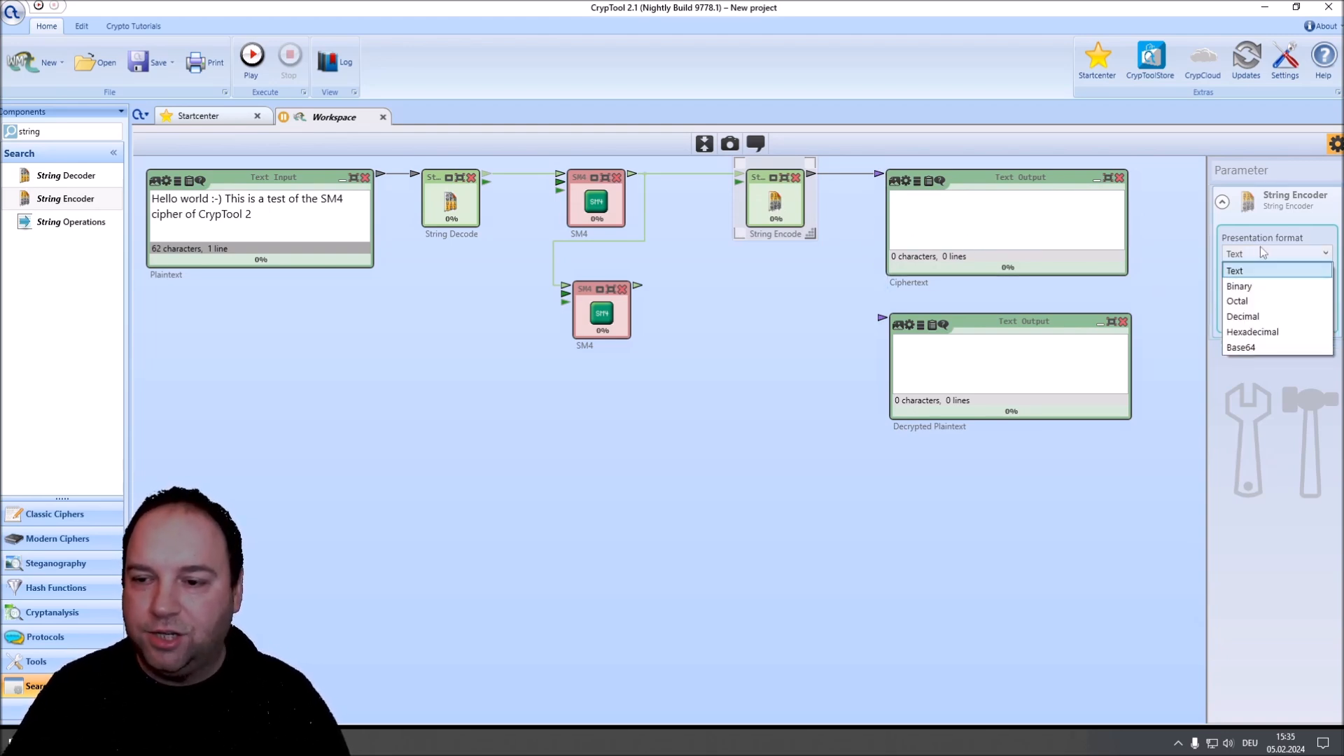
{"action": "left_click", "coordinate": [1255, 329]}
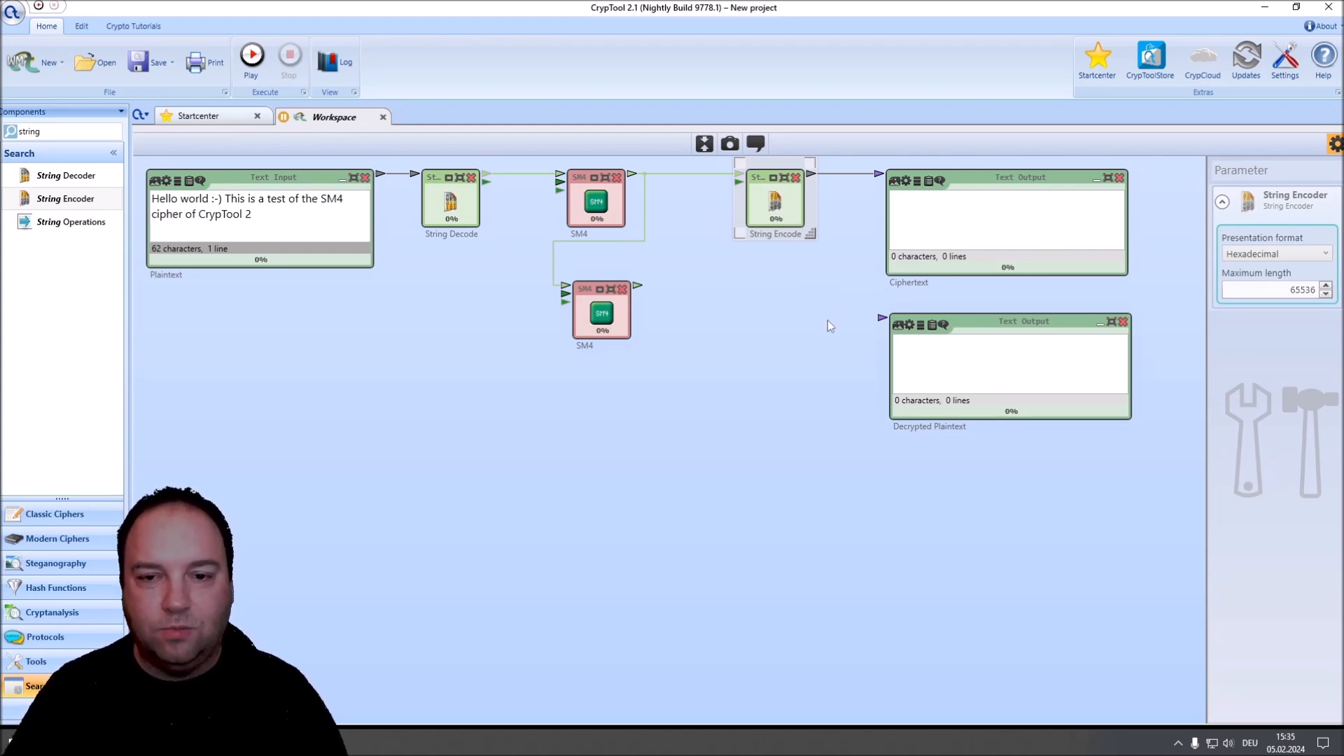
Step: Duplicate the encoder below with Text format and wire the lower SM4 output into it
{"action": "key", "text": "ctrl+v"}
{"action": "left_click_drag", "start_coordinate": [811, 233], "coordinate": [786, 317]}
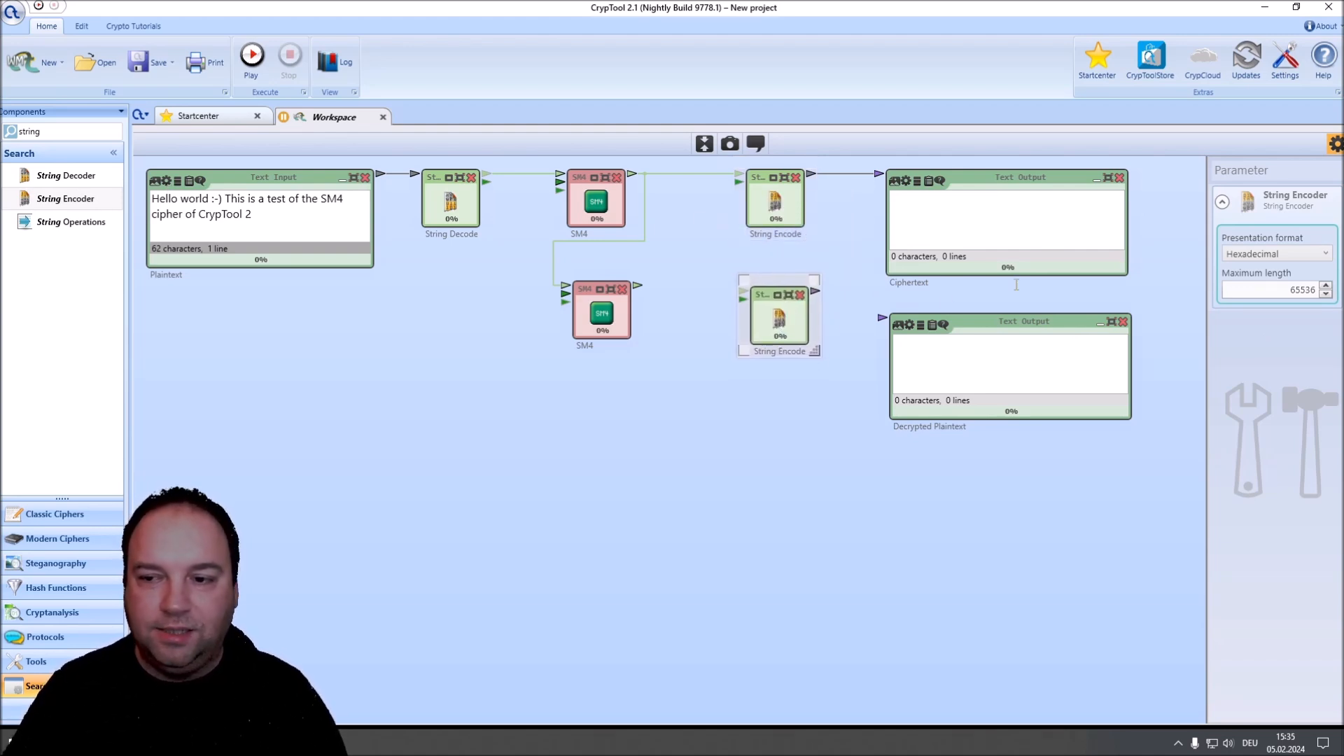
{"action": "left_click", "coordinate": [1260, 254]}
{"action": "left_click", "coordinate": [1244, 271]}
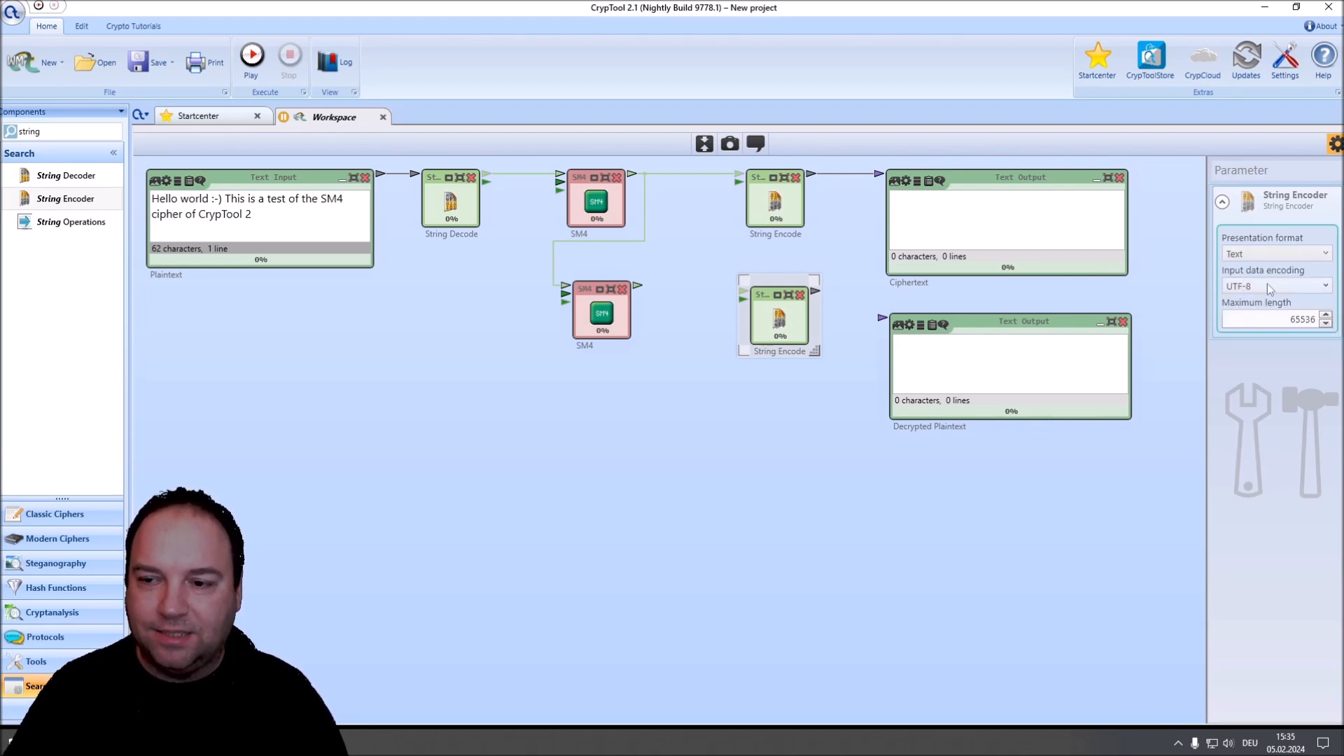
{"action": "left_click_drag", "start_coordinate": [637, 287], "coordinate": [883, 317]}
{"action": "left_click", "coordinate": [810, 312]}
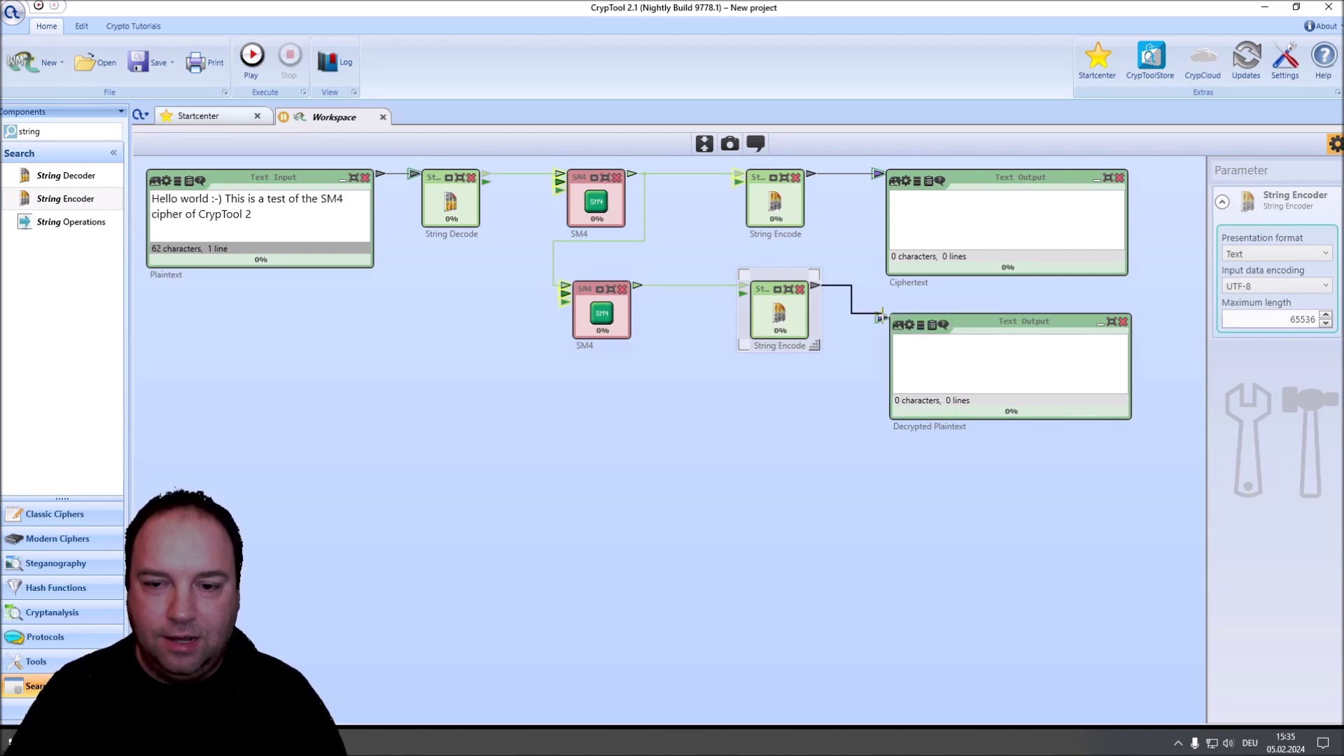
{"action": "left_click", "coordinate": [682, 416]}
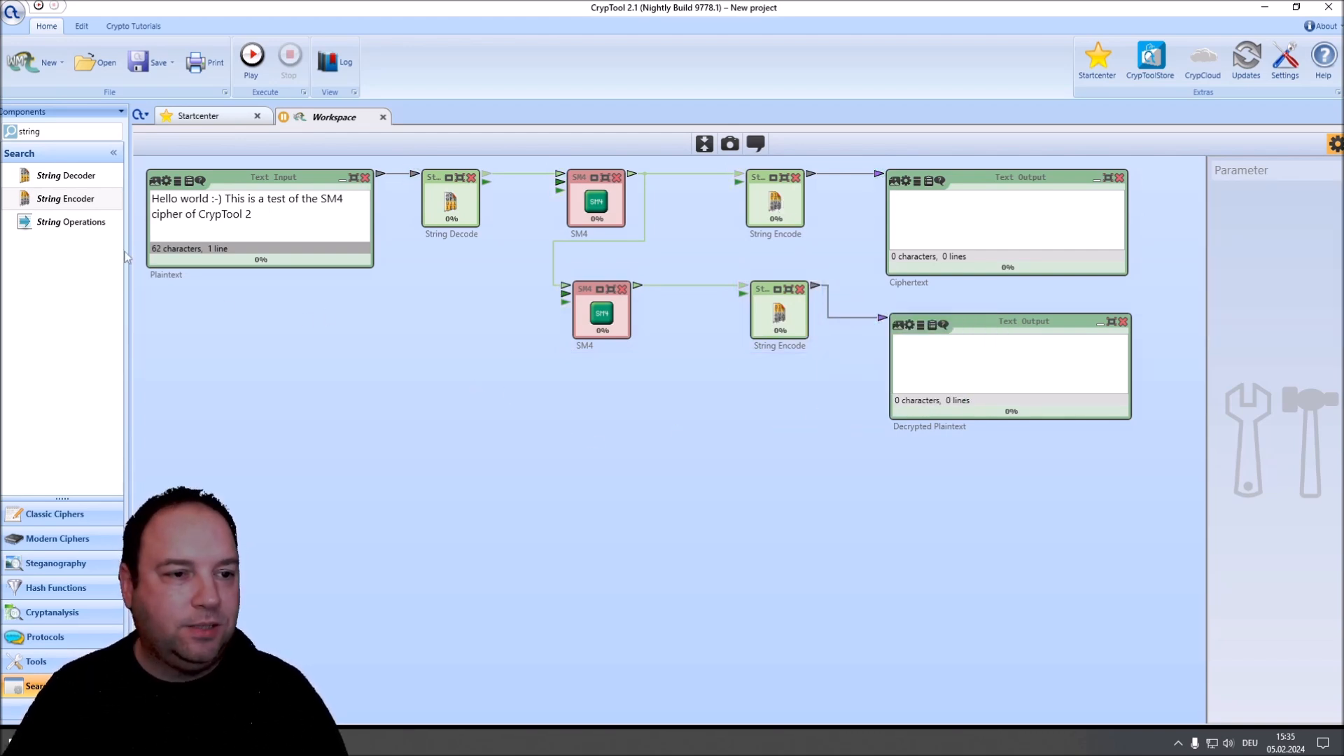
Step: Place a new Text Input block on the workspace
{"action": "double_click", "coordinate": [43, 132]}
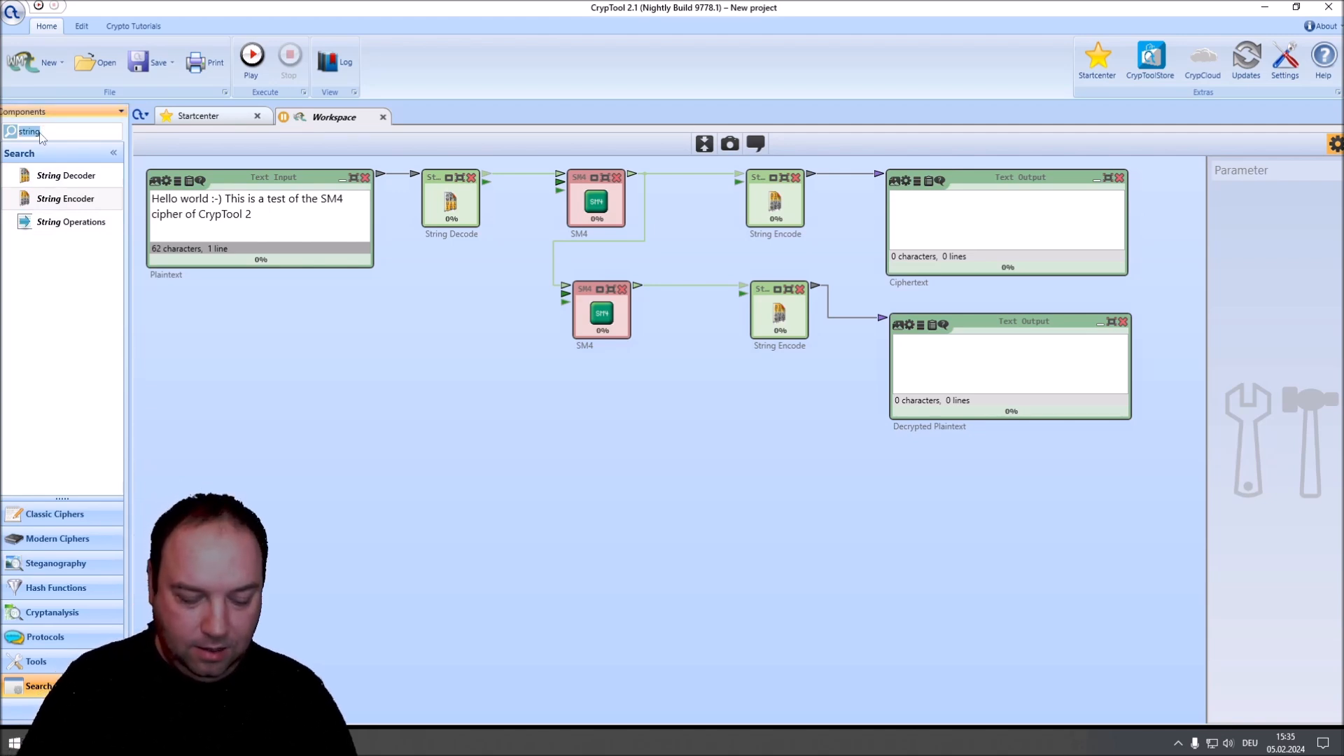
{"action": "type", "text": "text"}
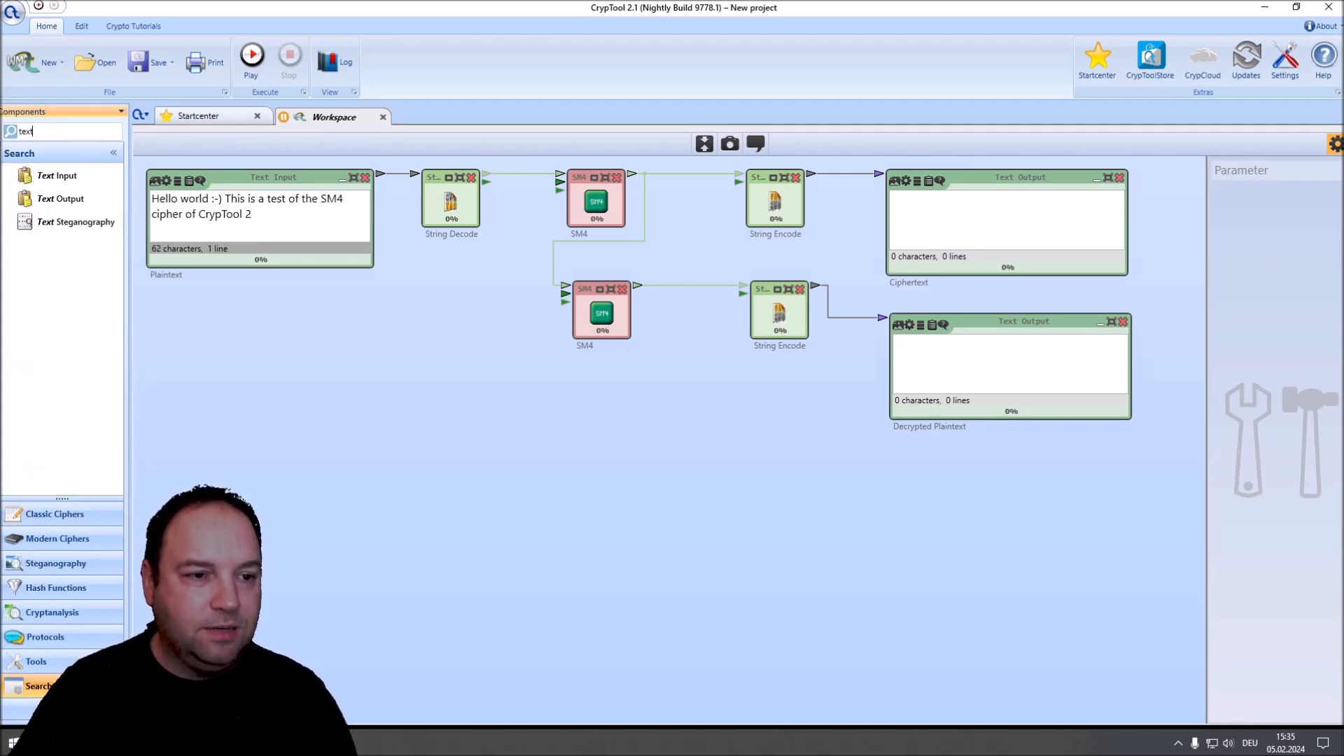
{"action": "mouse_move", "coordinate": [56, 176]}
{"action": "left_mouse_down"}
{"action": "mouse_move", "coordinate": [312, 412]}
{"action": "mouse_move", "coordinate": [222, 350]}
{"action": "left_mouse_up"}
Step: Enlarge the new Text Input and add a duplicate String Decoder wired to the SM4 key input
{"action": "left_click_drag", "start_coordinate": [274, 406], "coordinate": [326, 441]}
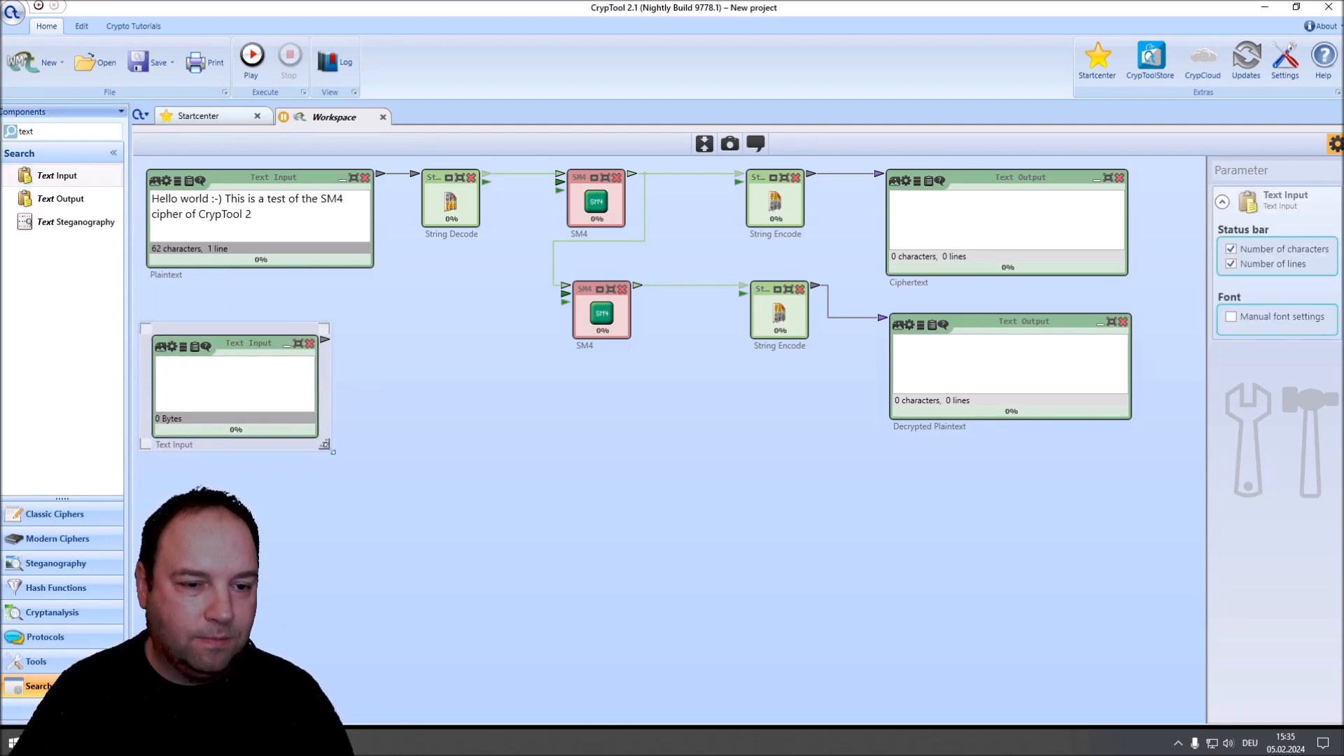
{"action": "left_click", "coordinate": [452, 210]}
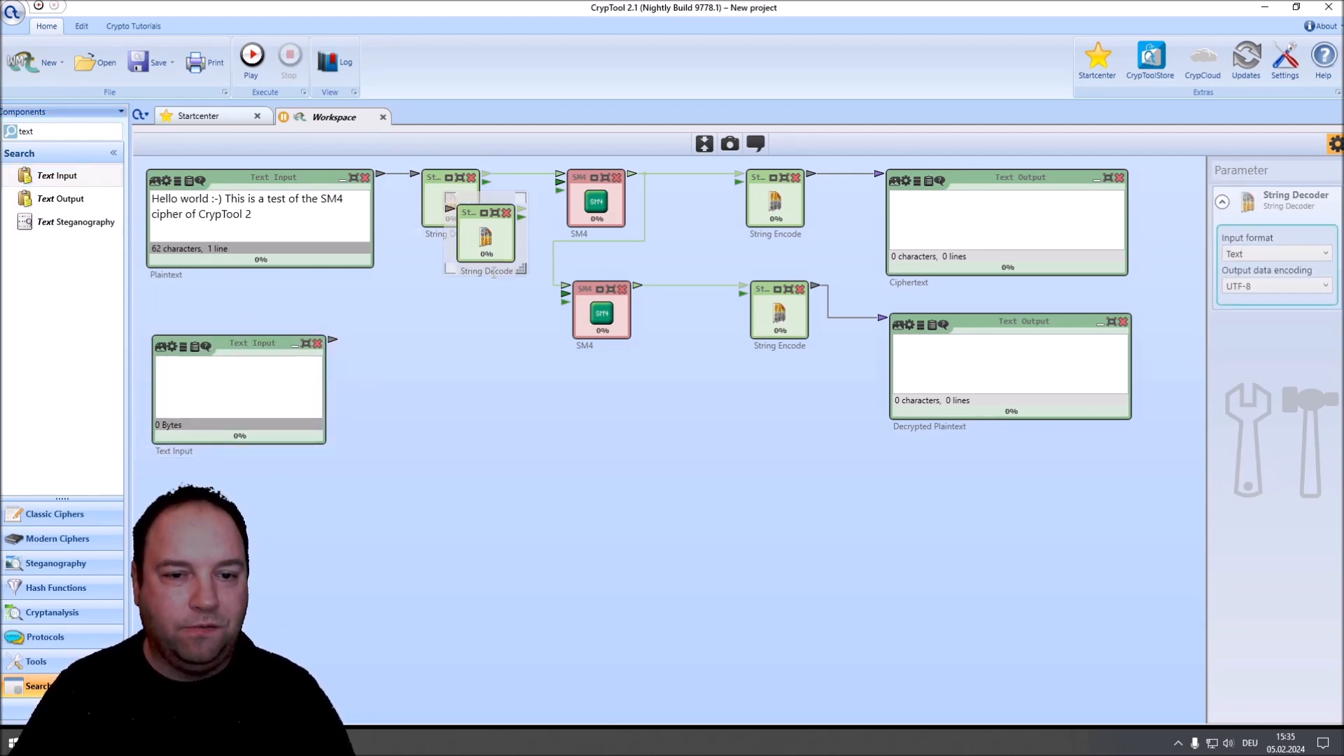
{"action": "key", "text": "ctrl+v"}
{"action": "mouse_move", "coordinate": [489, 230]}
{"action": "left_mouse_down"}
{"action": "mouse_move", "coordinate": [442, 347]}
{"action": "mouse_move", "coordinate": [562, 190]}
{"action": "left_mouse_up"}
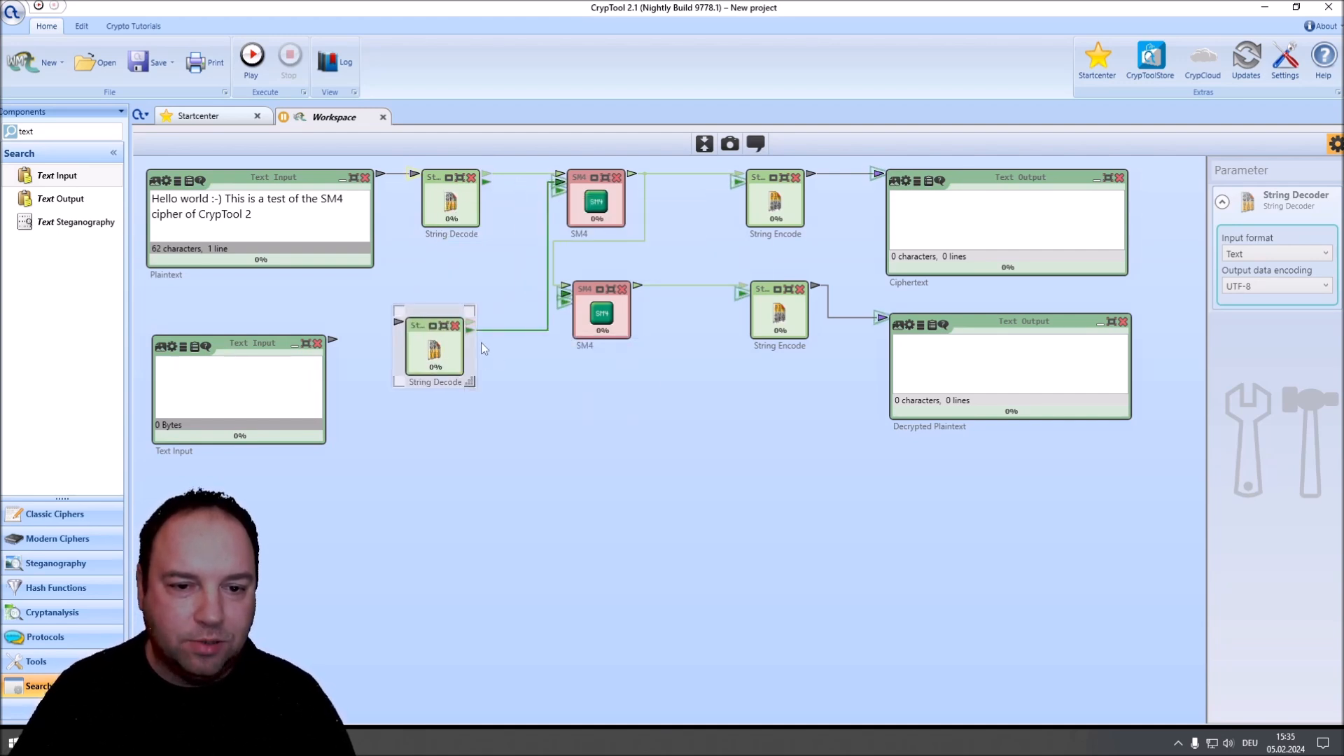
{"action": "left_click_drag", "start_coordinate": [469, 330], "coordinate": [567, 296]}
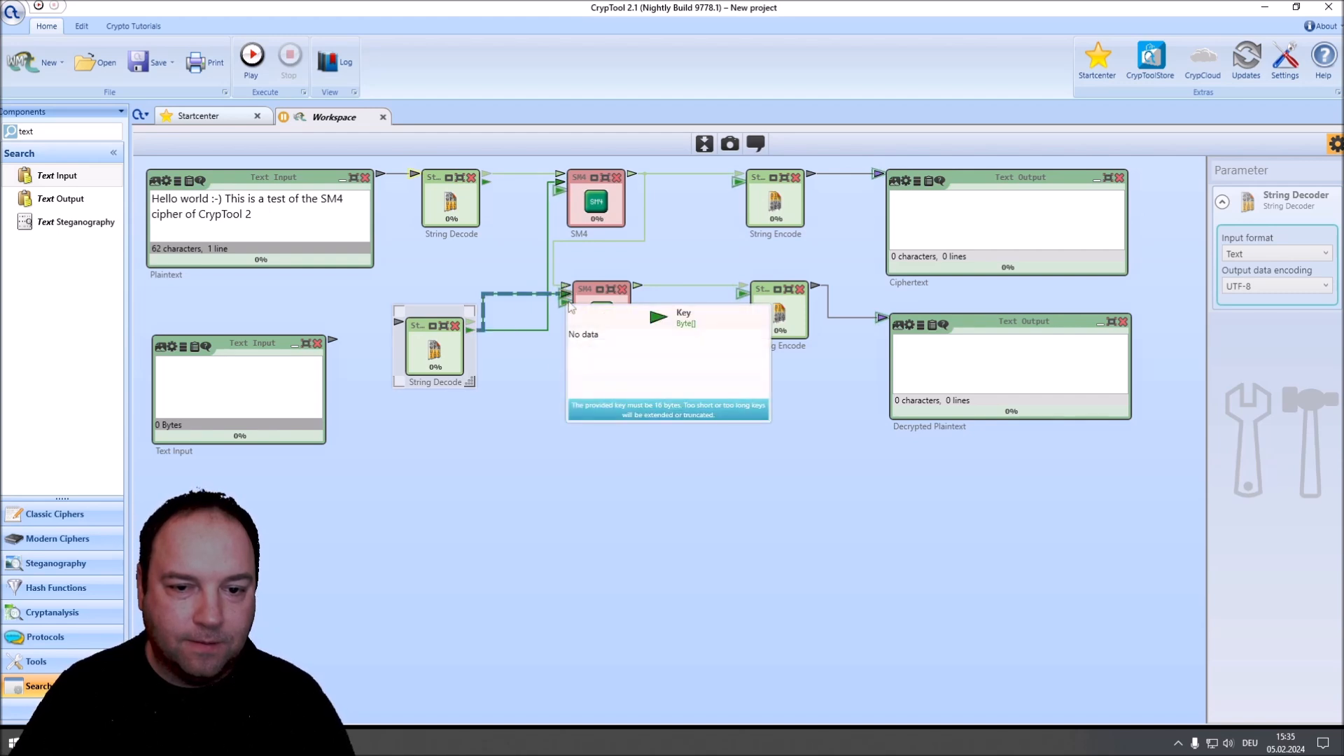
Step: Set the decoder copy to Hexadecimal input format and feed the new Text Input into it
{"action": "left_click", "coordinate": [1253, 255]}
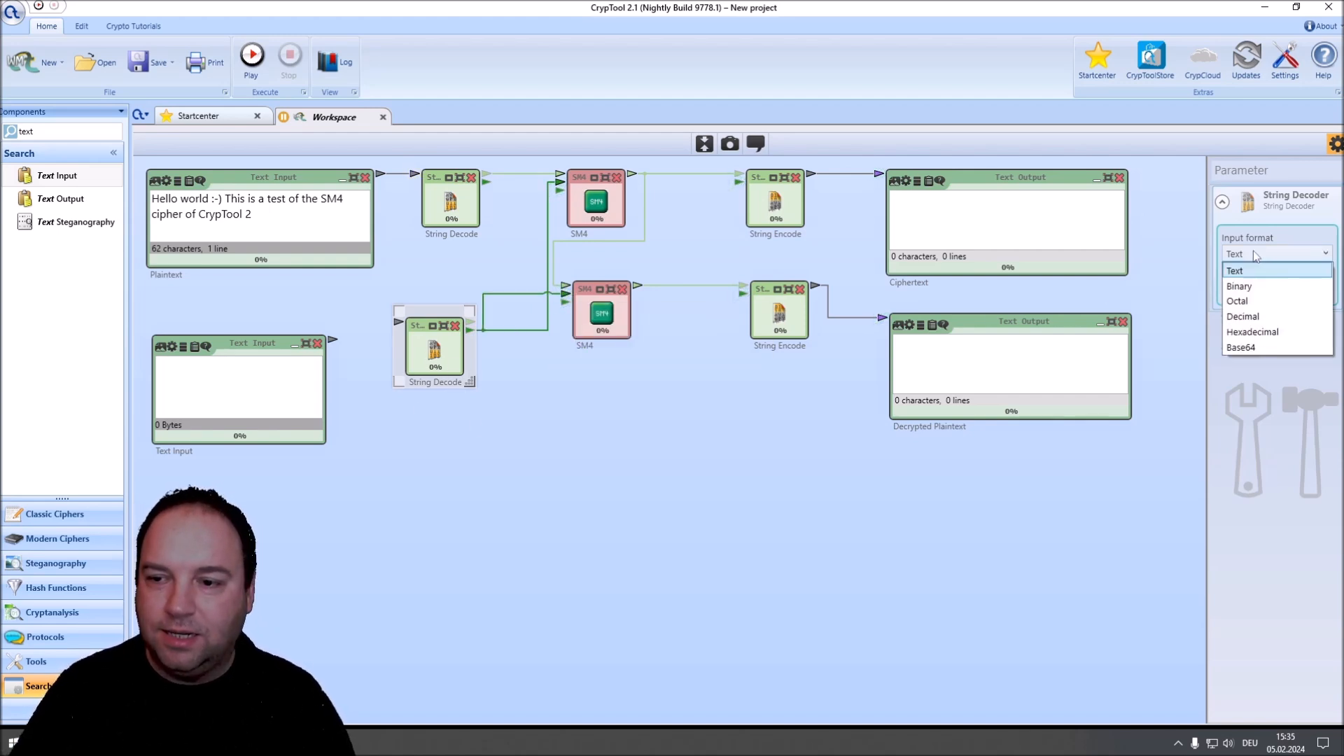
{"action": "left_click", "coordinate": [1255, 270]}
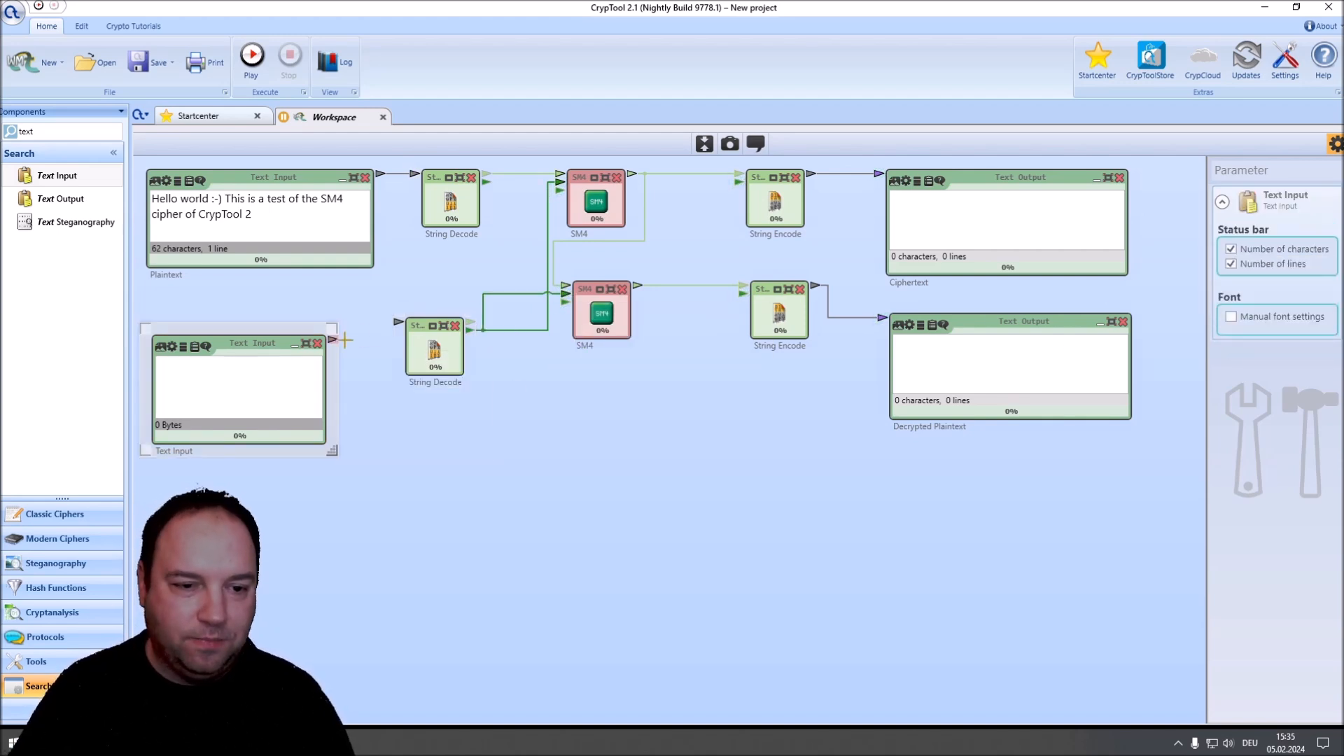
{"action": "left_click_drag", "start_coordinate": [332, 343], "coordinate": [398, 325]}
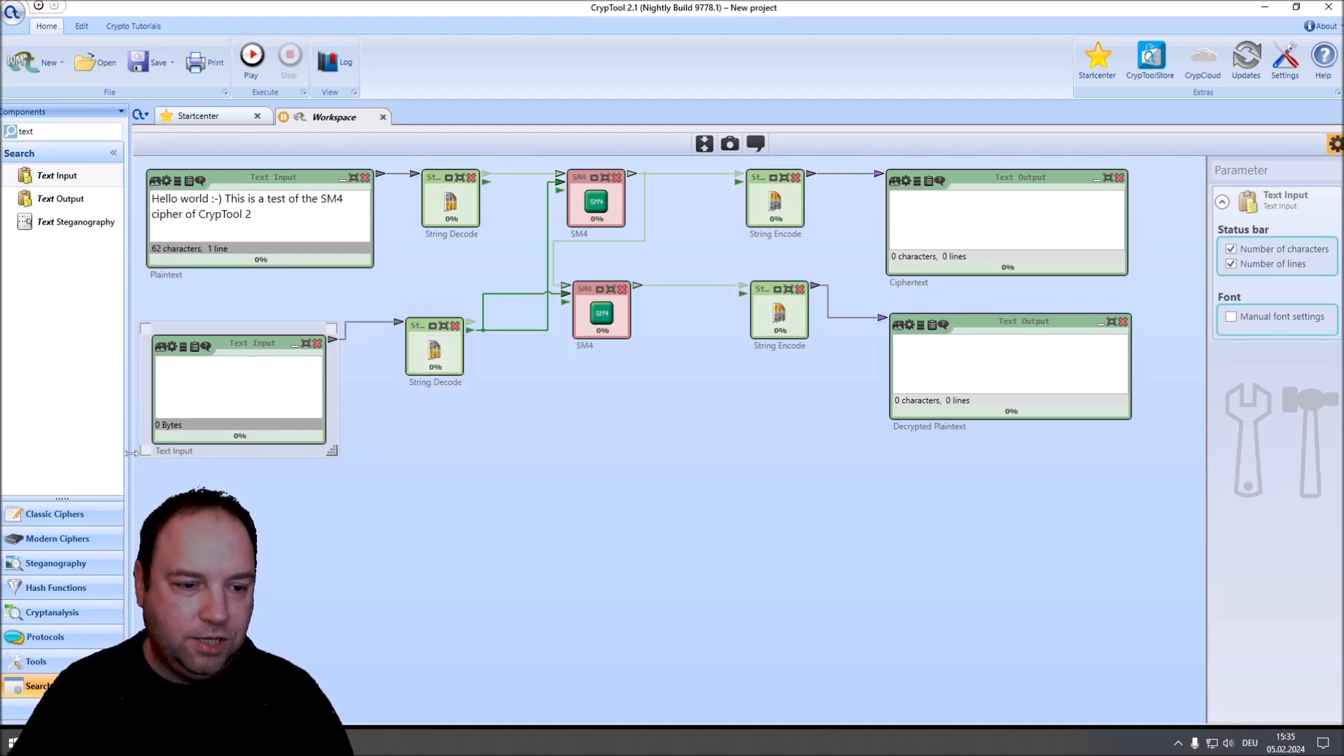
{"action": "left_click_drag", "start_coordinate": [244, 347], "coordinate": [243, 320]}
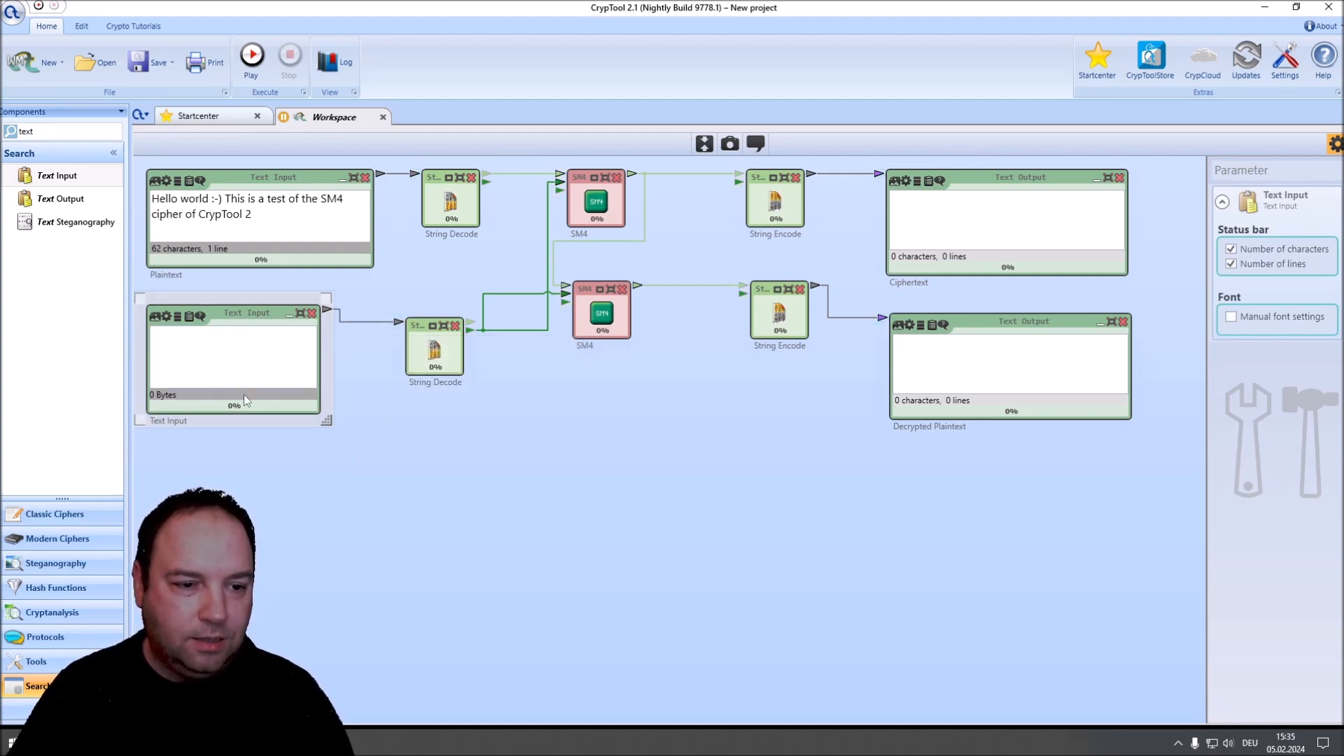
{"action": "key", "text": "ctrl+a"}
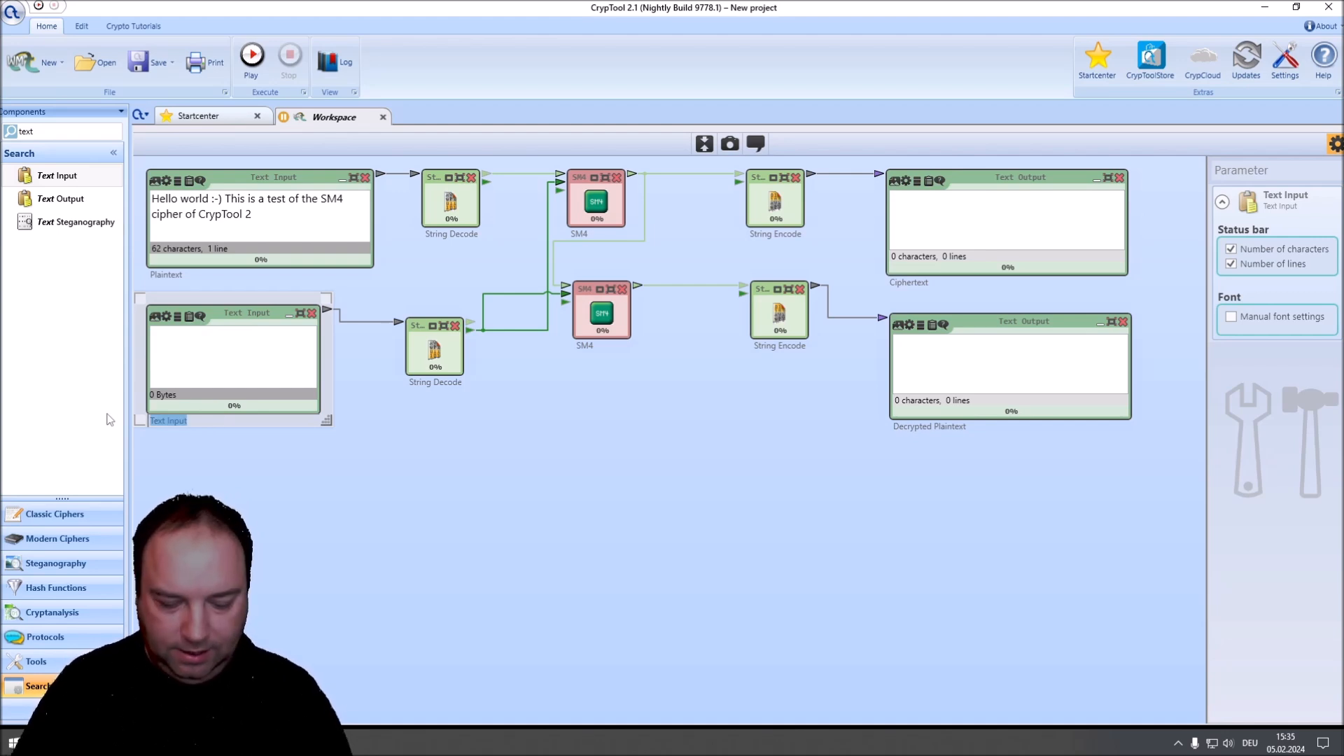
{"action": "type", "text": "Key"}
Step: Name the input Key and enter the sixteen hex bytes 00 01 02 … 0E 0F
{"action": "left_click", "coordinate": [231, 358]}
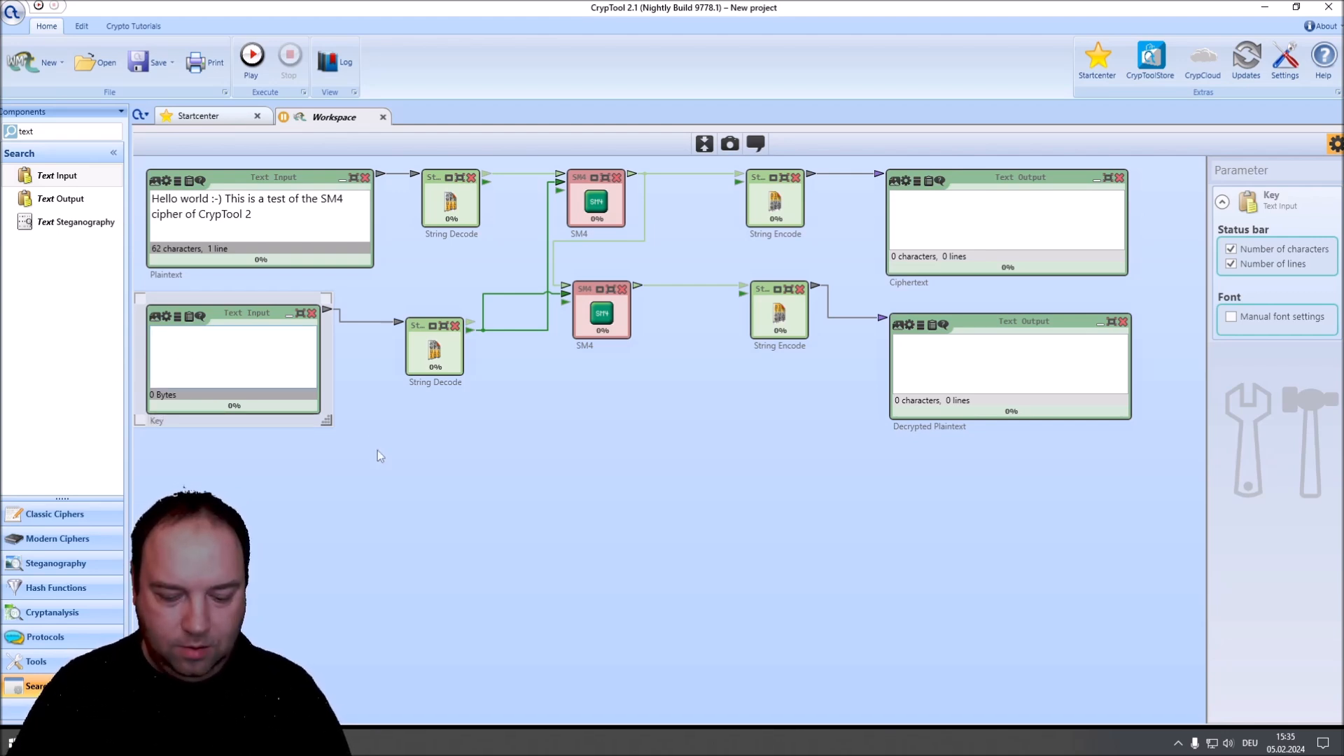
{"action": "type", "text": "01 02"}
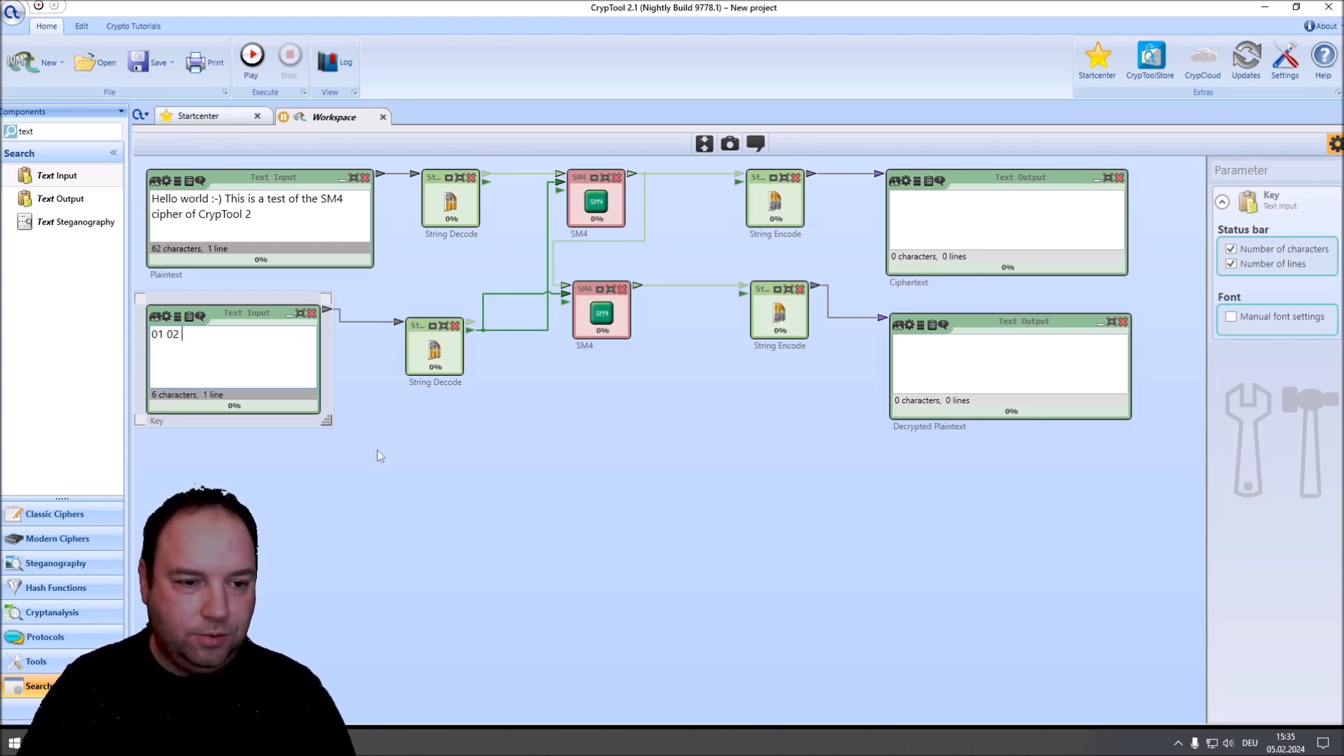
{"action": "type", "text": " 03 04 05 06 0"}
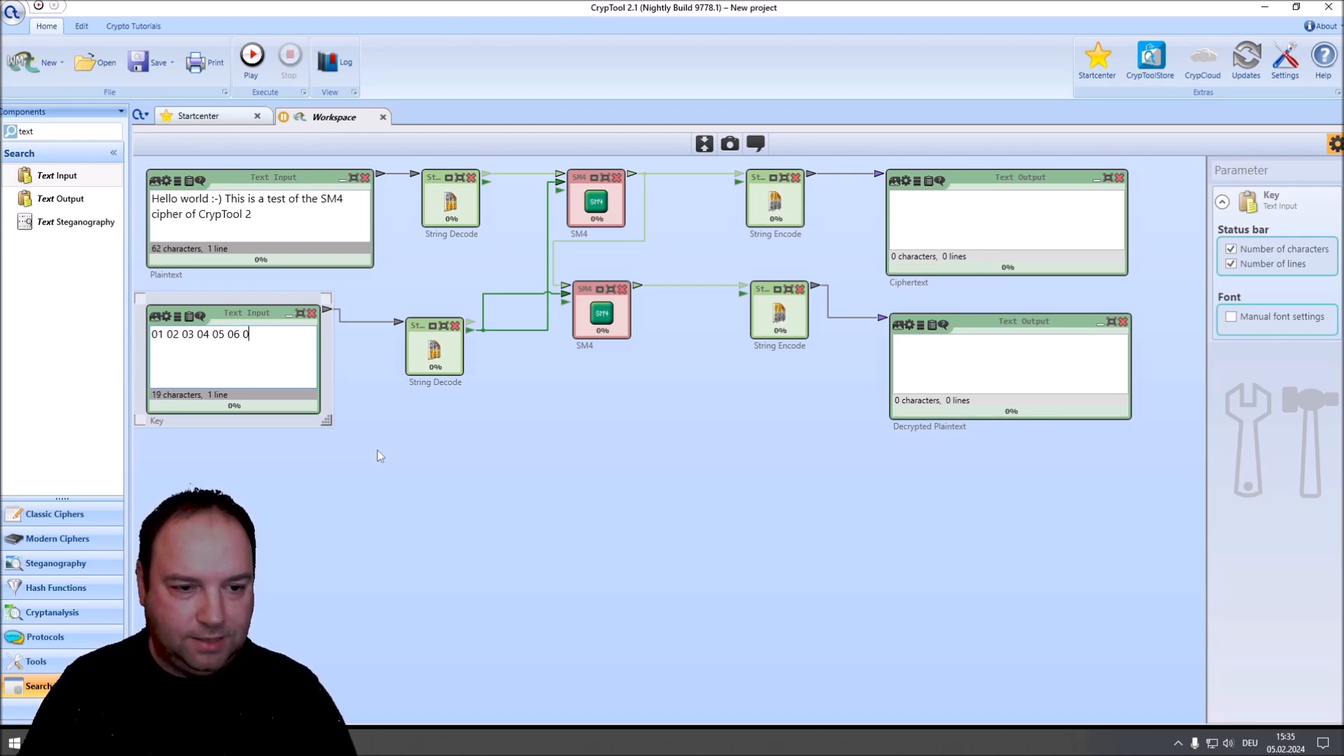
{"action": "type", "text": "7 08 09"}
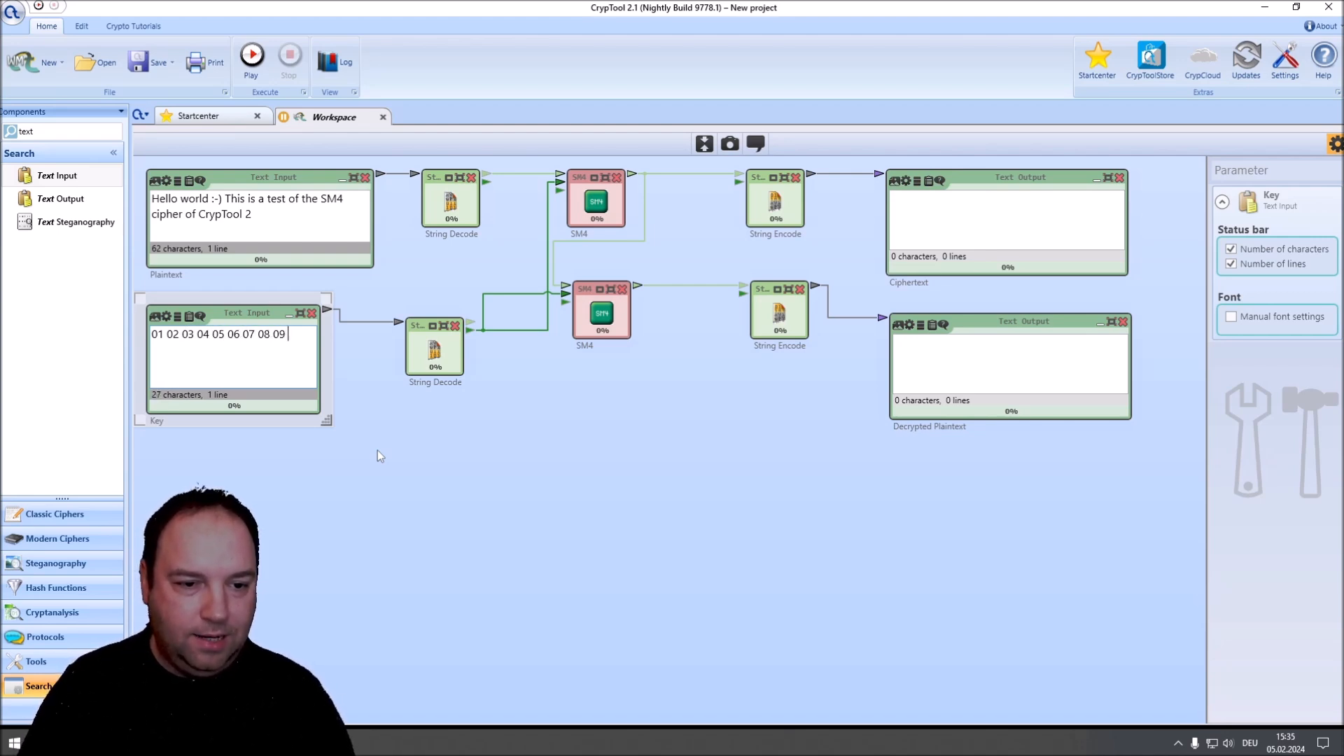
{"action": "type", "text": " 0A 0B"}
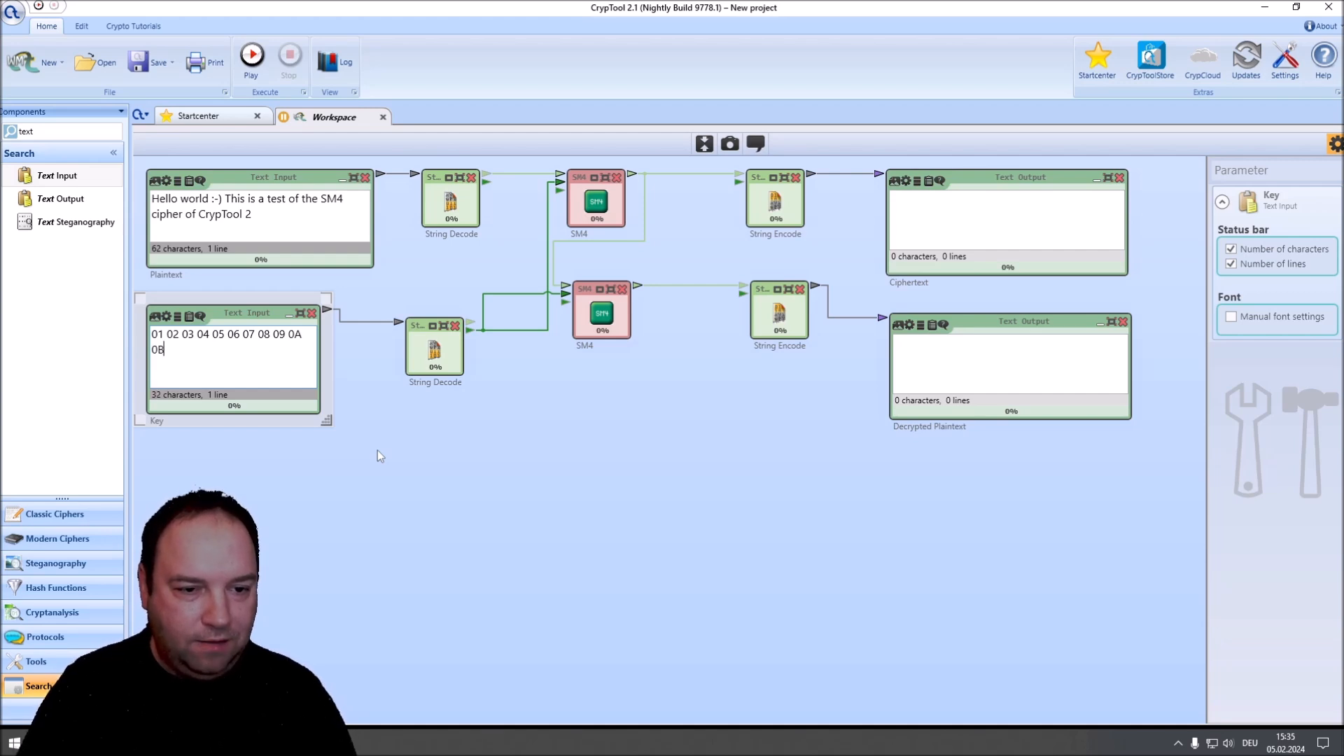
{"action": "type", "text": " 0F"}
{"action": "key", "text": "BackSpace"}
{"action": "type", "text": "C"}
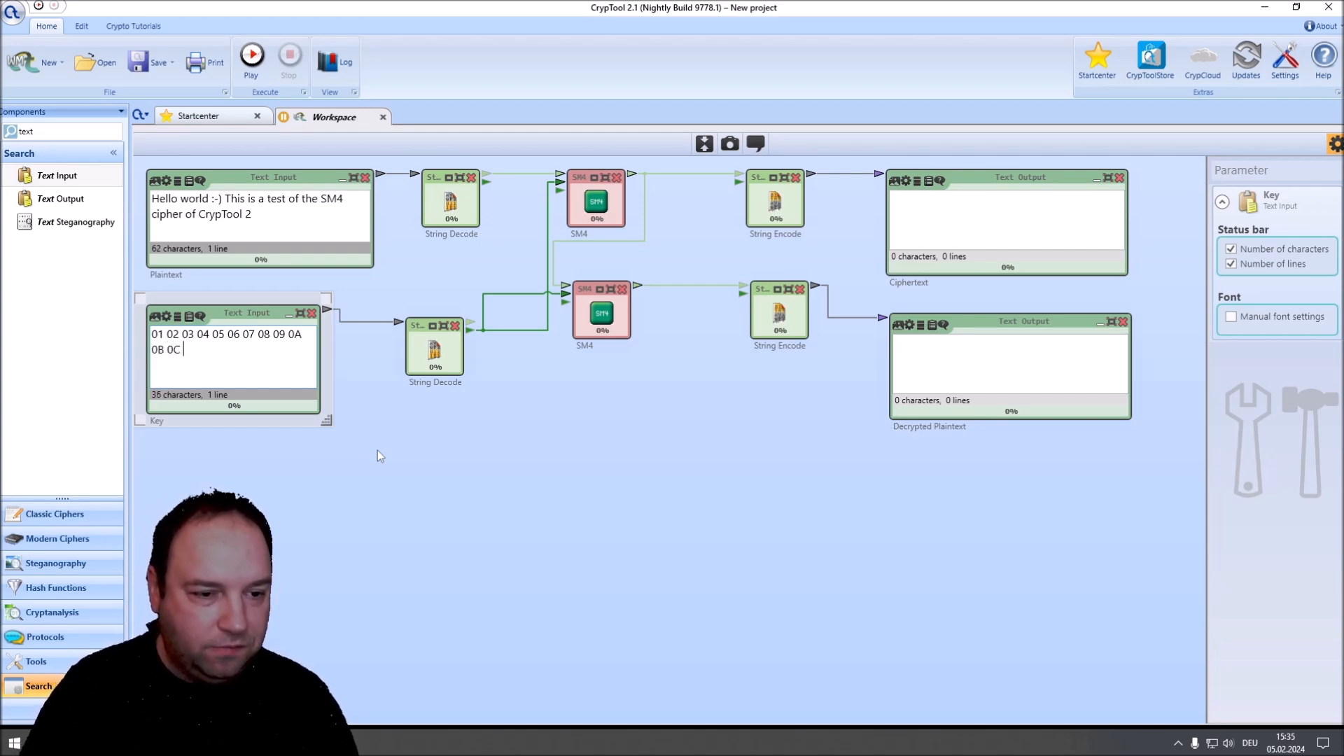
{"action": "type", "text": " 0D"}
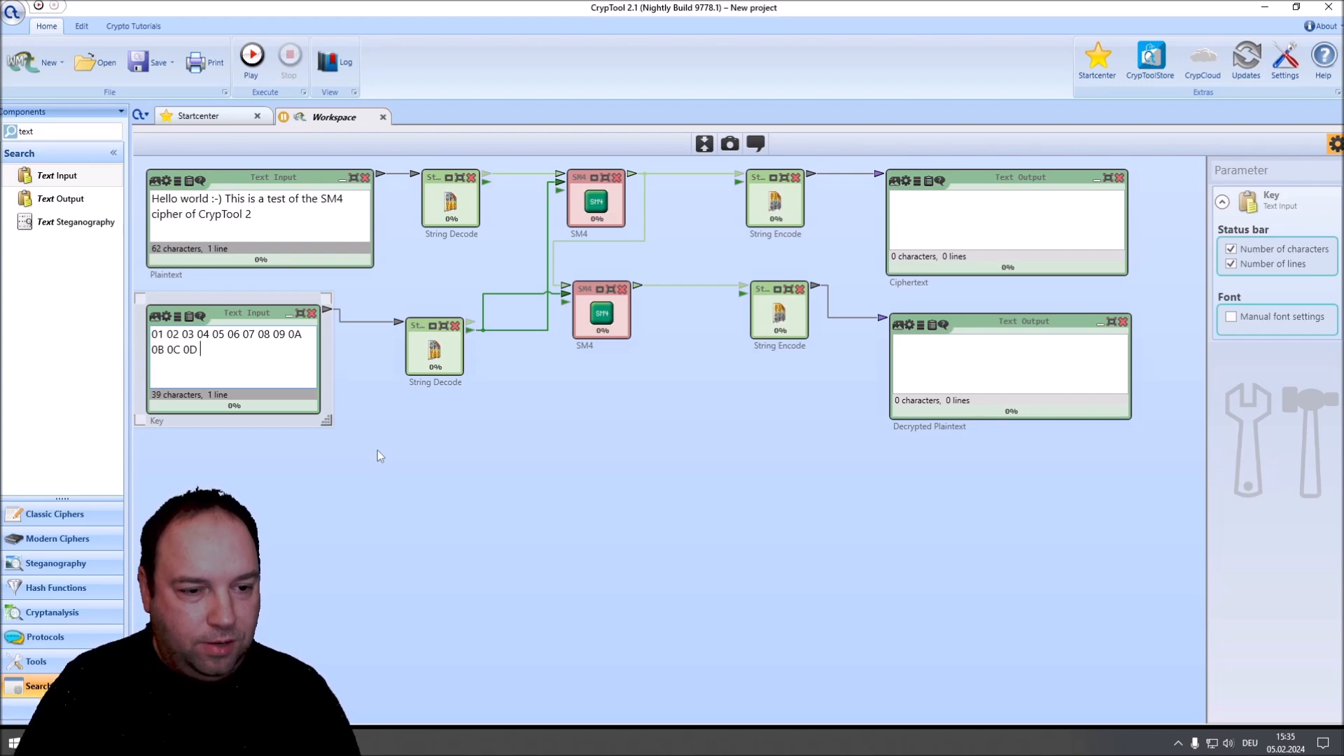
{"action": "type", "text": " 0E ="}
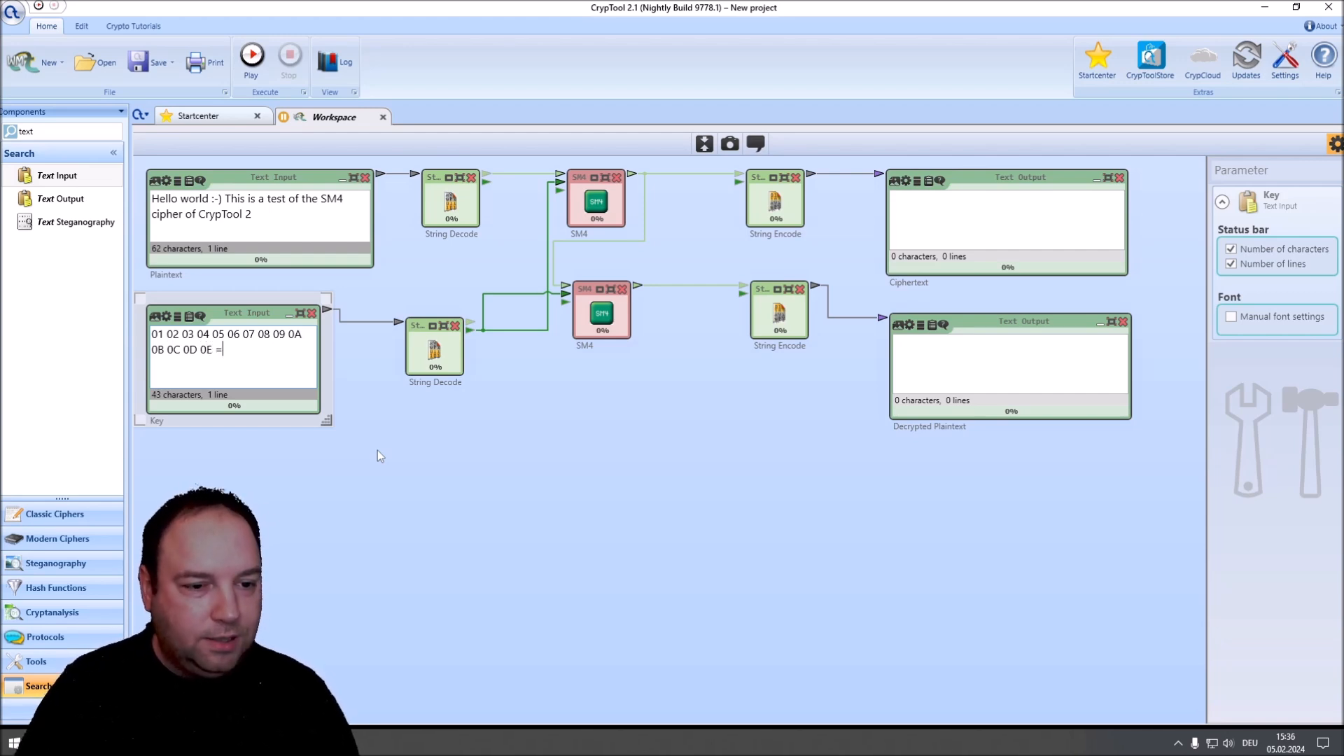
{"action": "key", "text": "BackSpace"}
{"action": "type", "text": "0"}
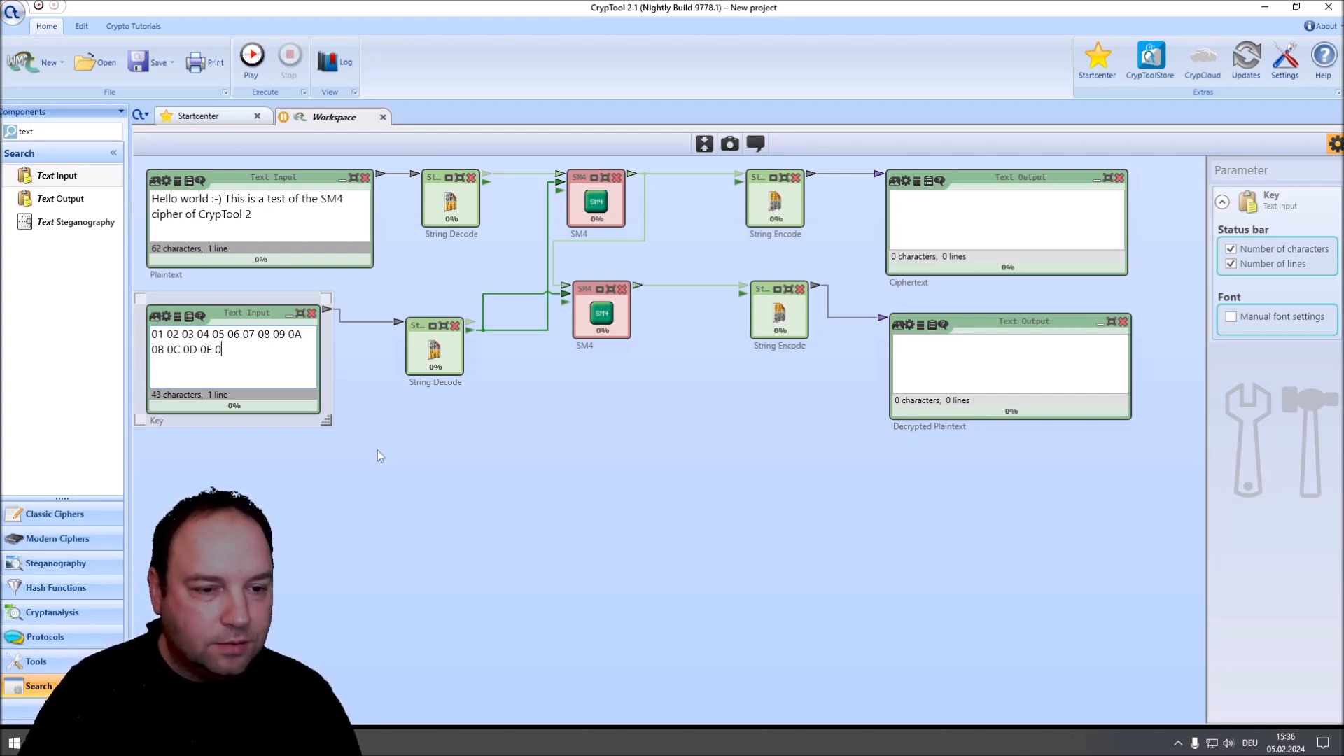
{"action": "type", "text": "F"}
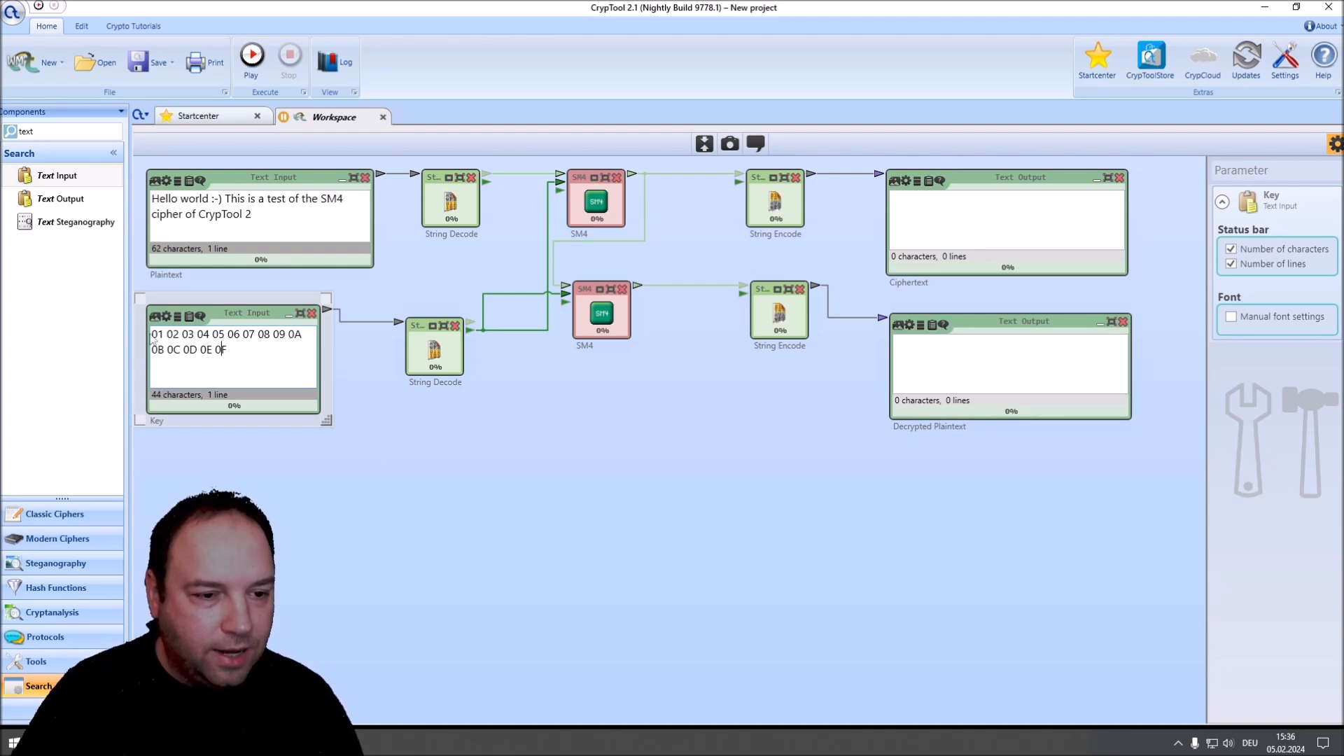
{"action": "key", "text": "ctrl+Home"}
{"action": "type", "text": "00"}
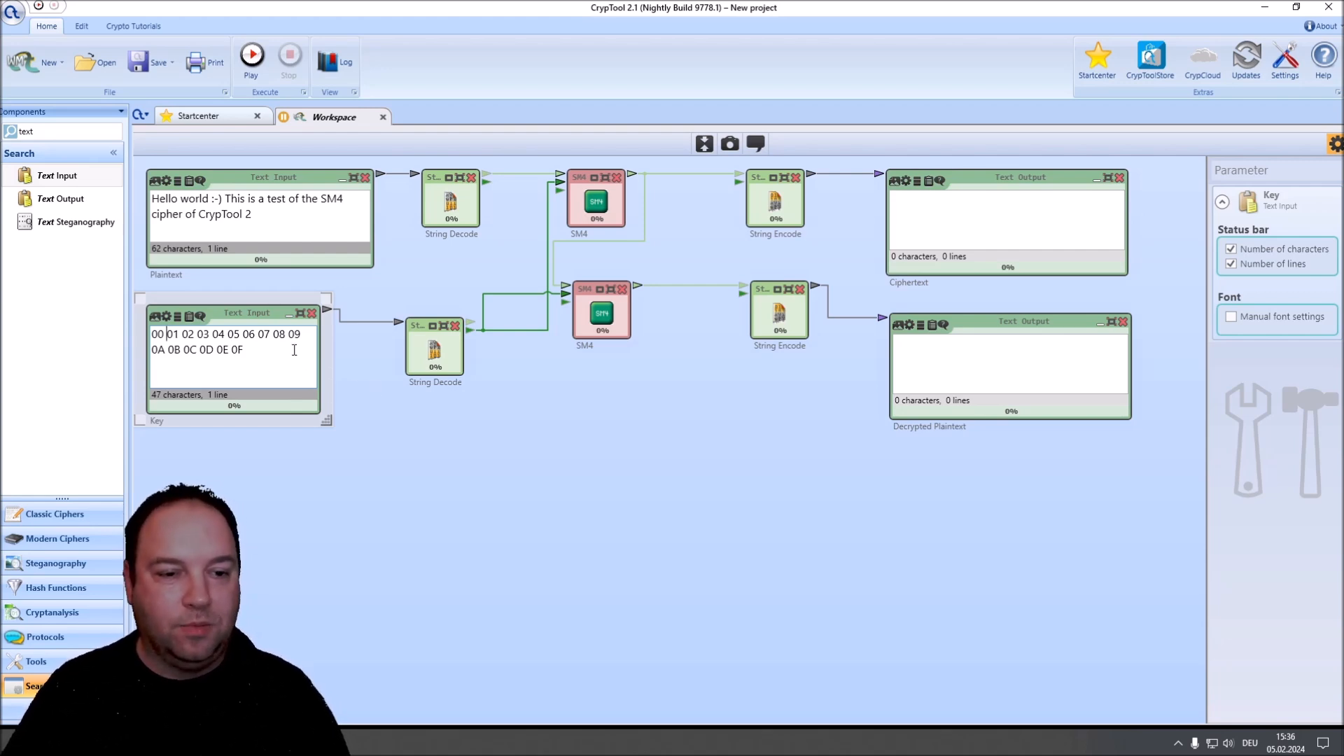
{"action": "key", "text": "ctrl+a"}
{"action": "left_click", "coordinate": [432, 429]}
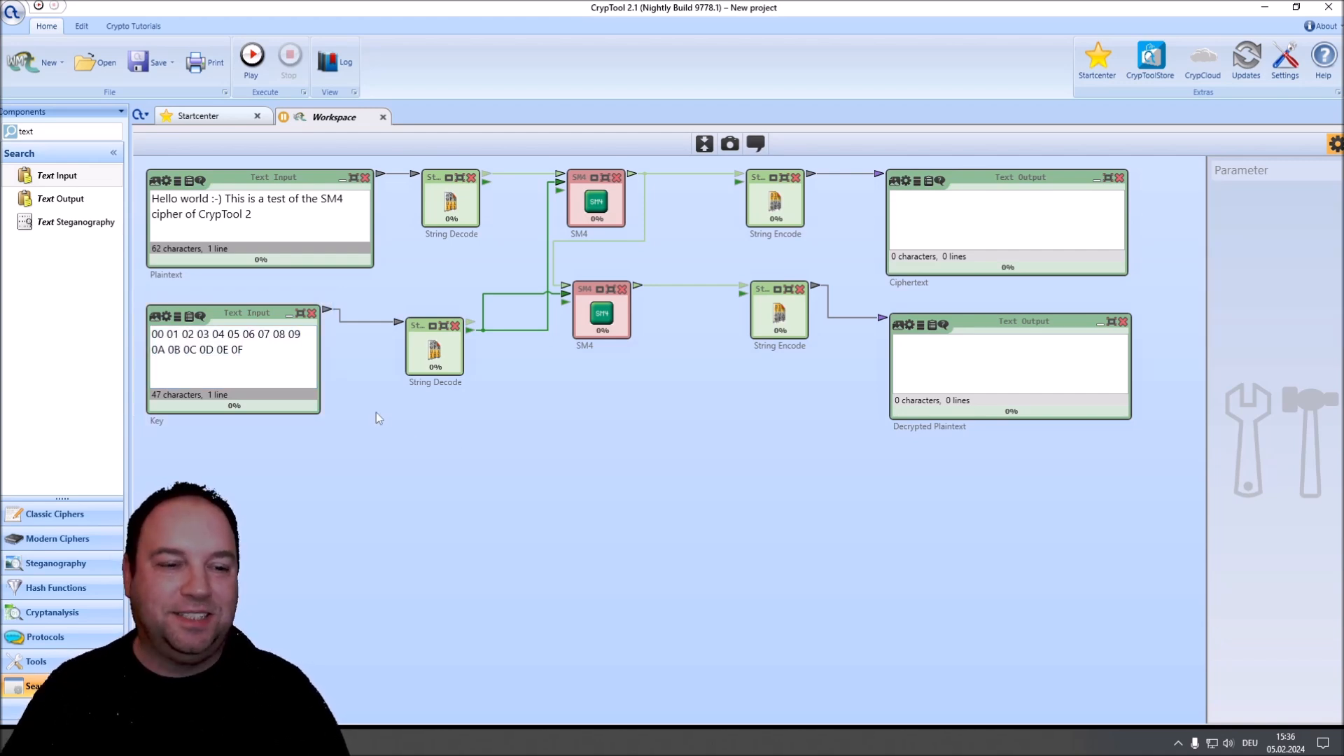
Step: Run the SM4 workflow and inspect the resulting hex ciphertext output
{"action": "left_click_drag", "start_coordinate": [435, 353], "coordinate": [437, 339]}
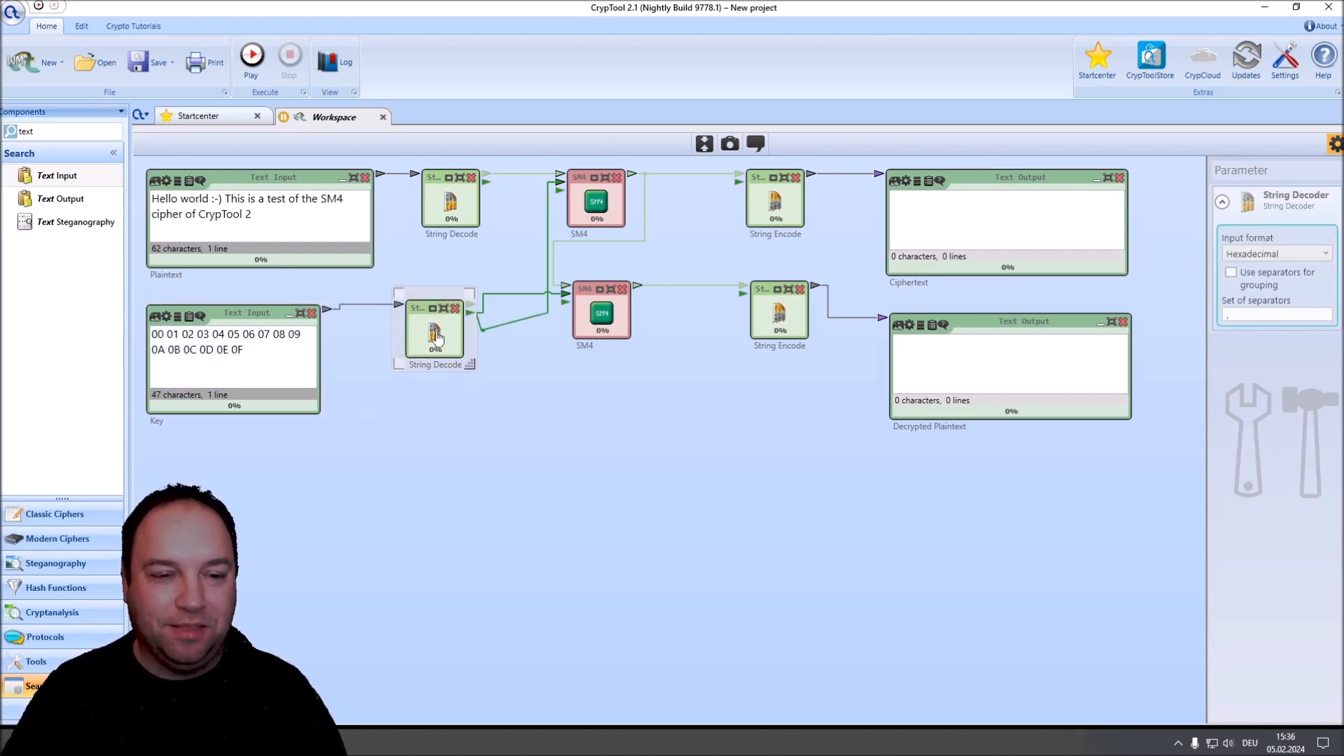
{"action": "left_click", "coordinate": [556, 405]}
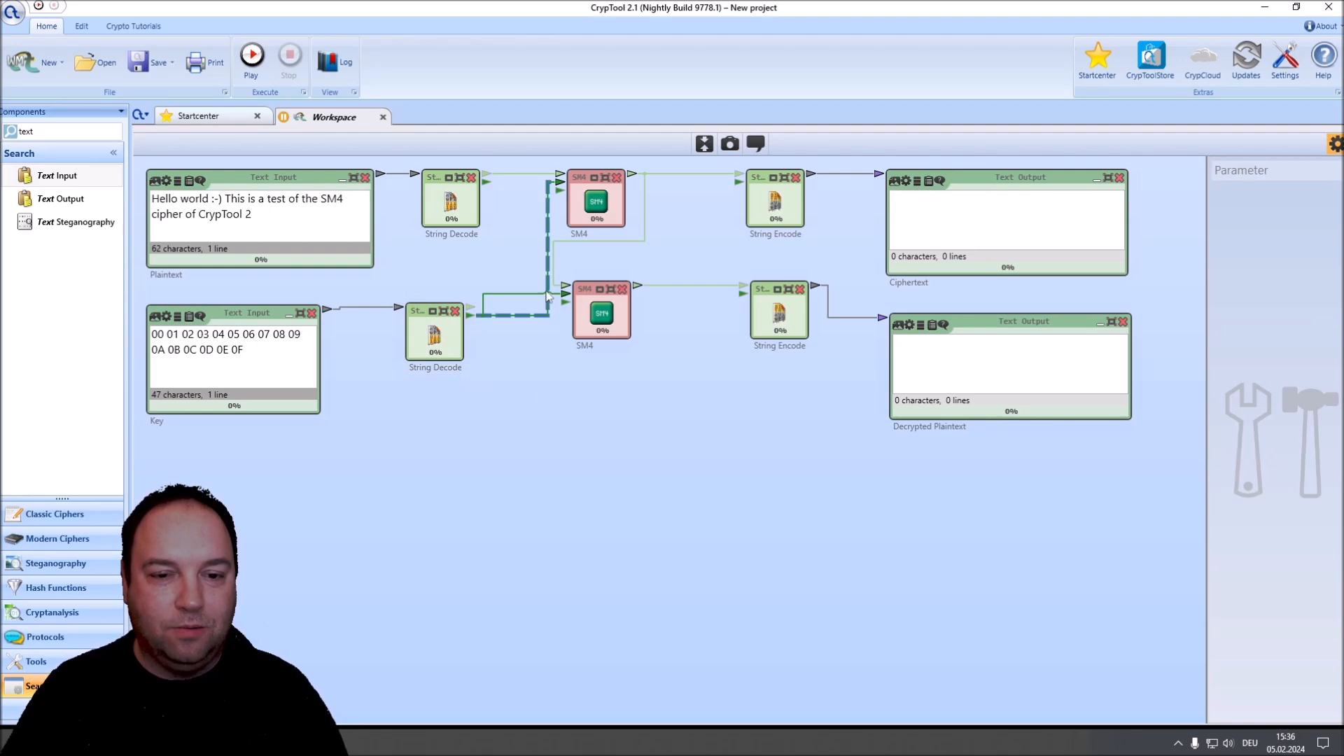
{"action": "left_click", "coordinate": [252, 62]}
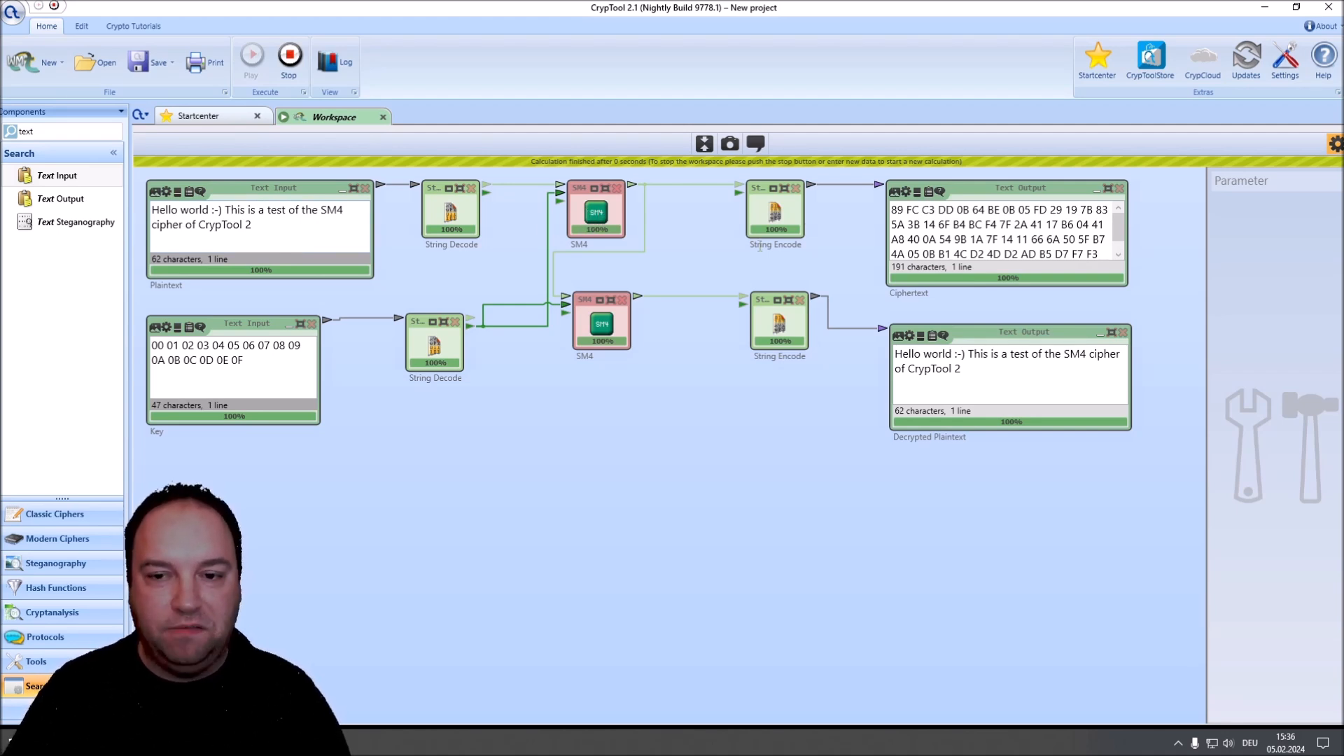
{"action": "left_click", "coordinate": [1117, 213]}
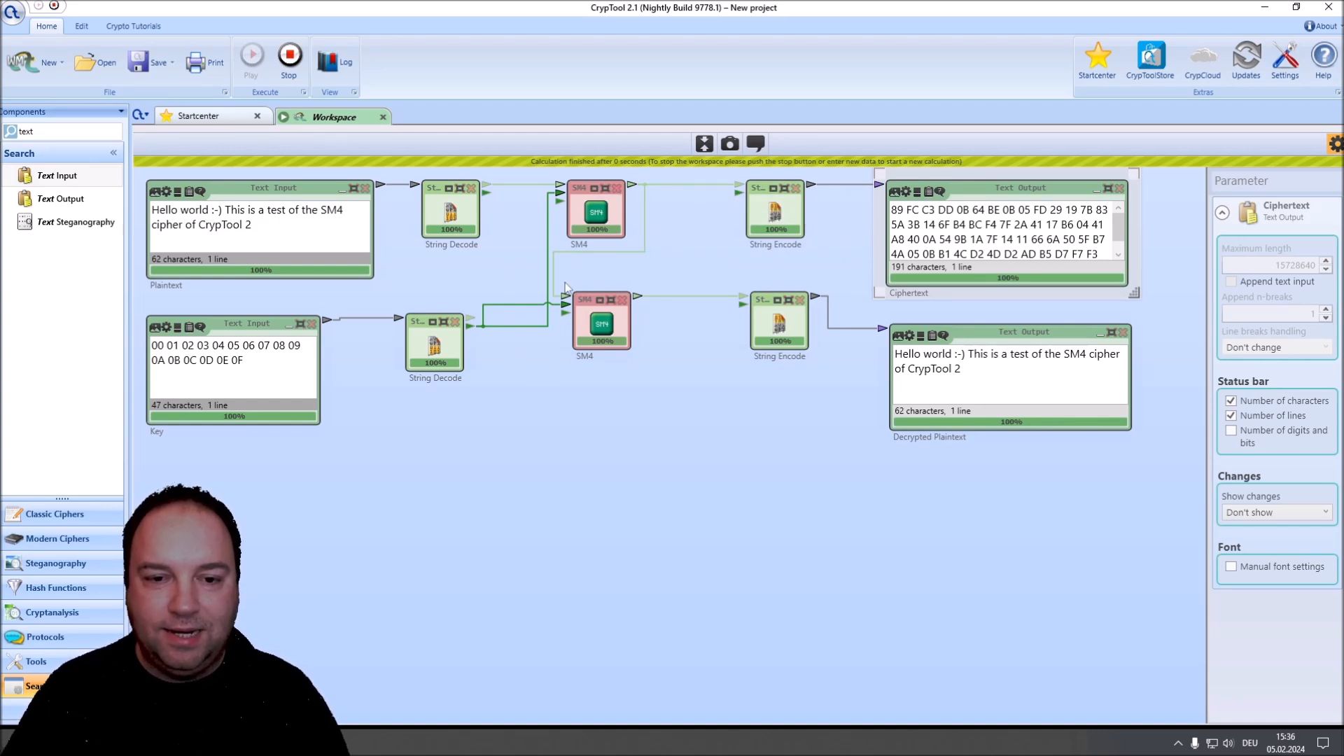
Step: Stop execution, duplicate the Key input and decoder, and wire the copy into both SM4 IV inputs
{"action": "left_click", "coordinate": [289, 58]}
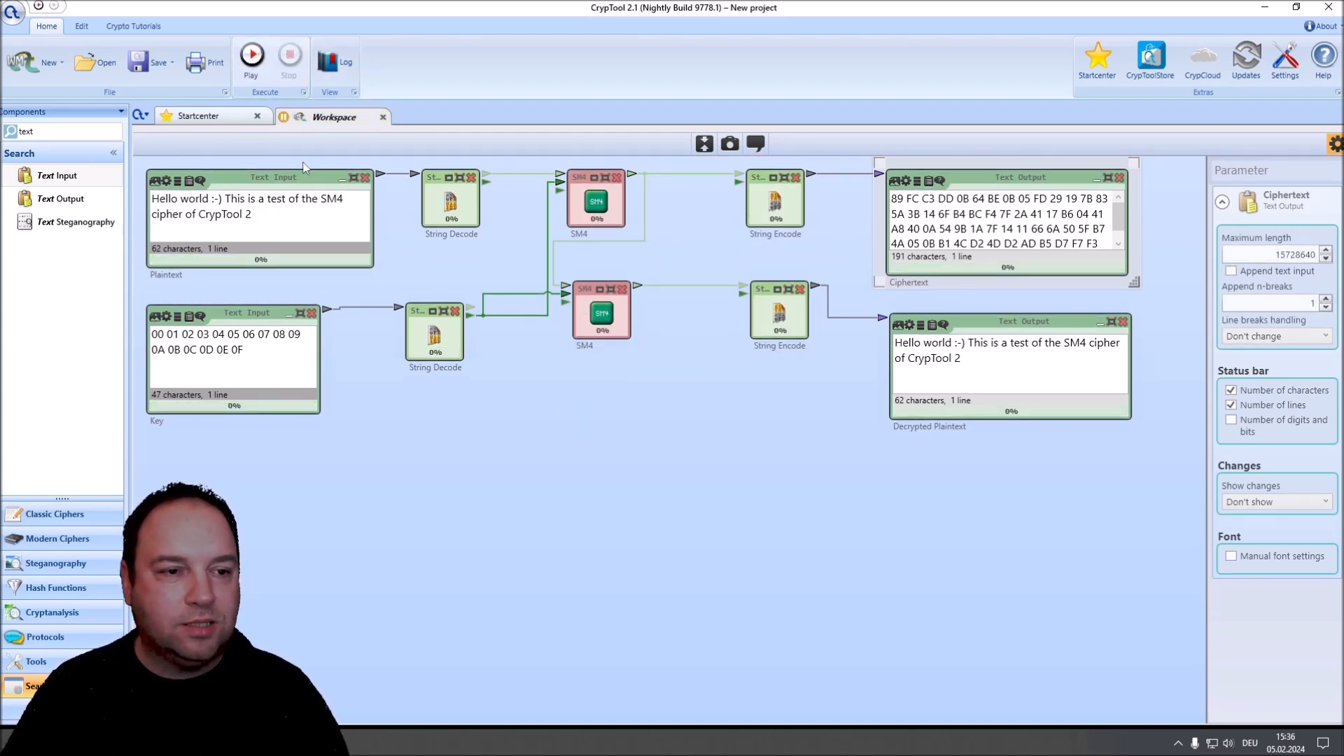
{"action": "left_click_drag", "start_coordinate": [488, 431], "coordinate": [251, 333]}
{"action": "key", "text": "ctrl+c"}
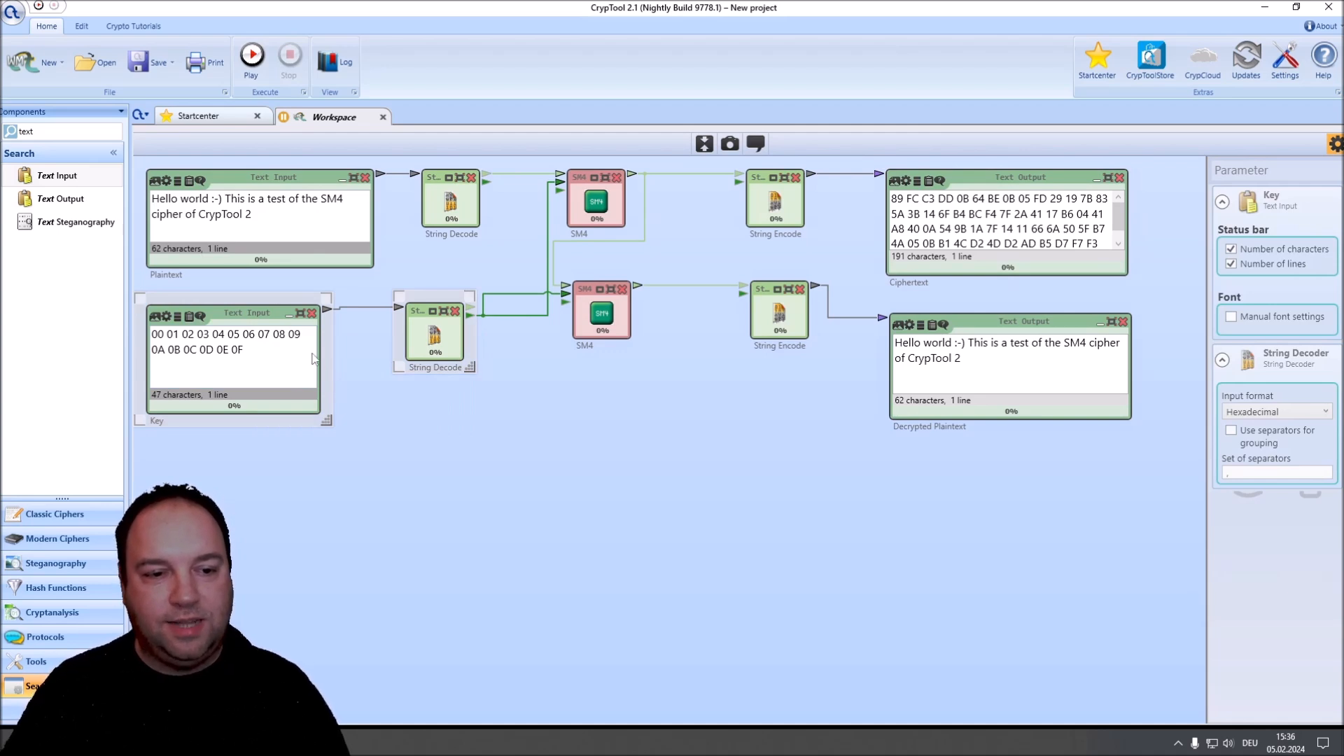
{"action": "key", "text": "ctrl+v"}
{"action": "mouse_move", "coordinate": [347, 357]}
{"action": "left_mouse_down"}
{"action": "mouse_move", "coordinate": [459, 422]}
{"action": "mouse_move", "coordinate": [620, 426]}
{"action": "left_mouse_up"}
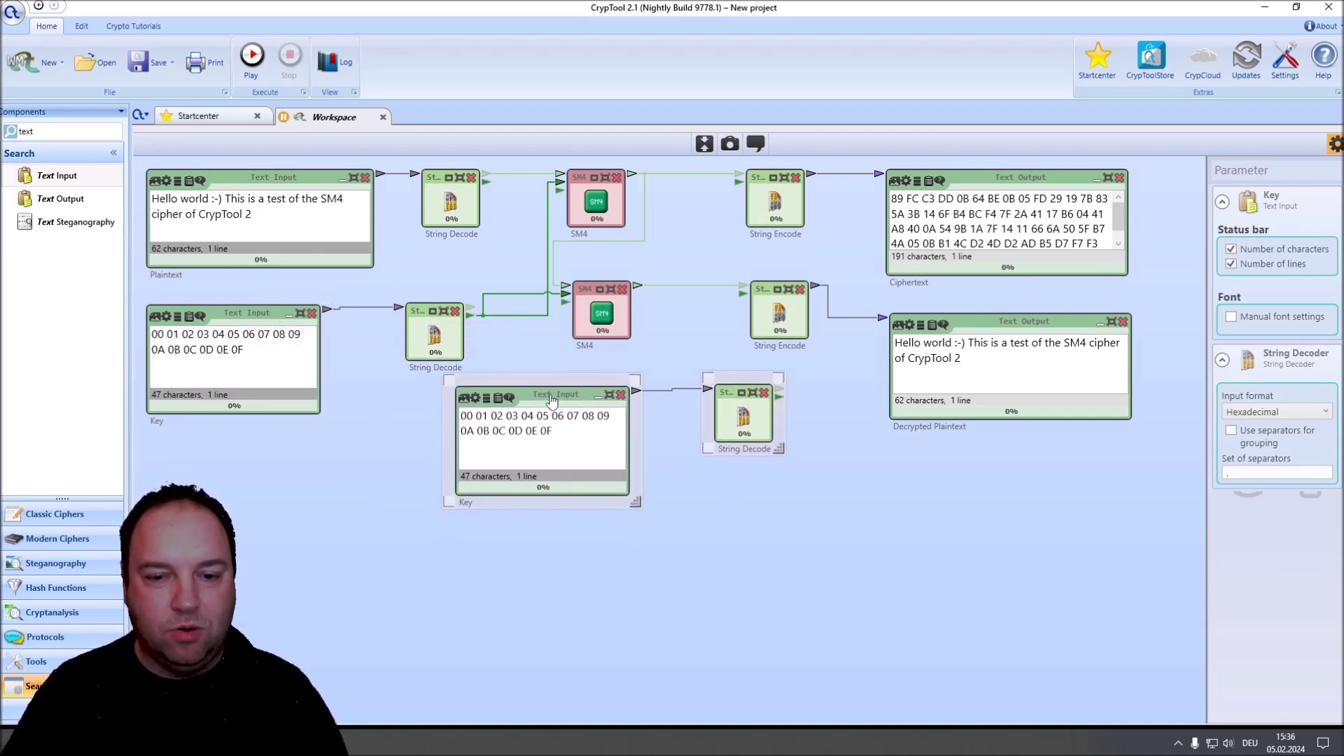
{"action": "left_click", "coordinate": [676, 352]}
{"action": "left_click_drag", "start_coordinate": [778, 399], "coordinate": [561, 311]}
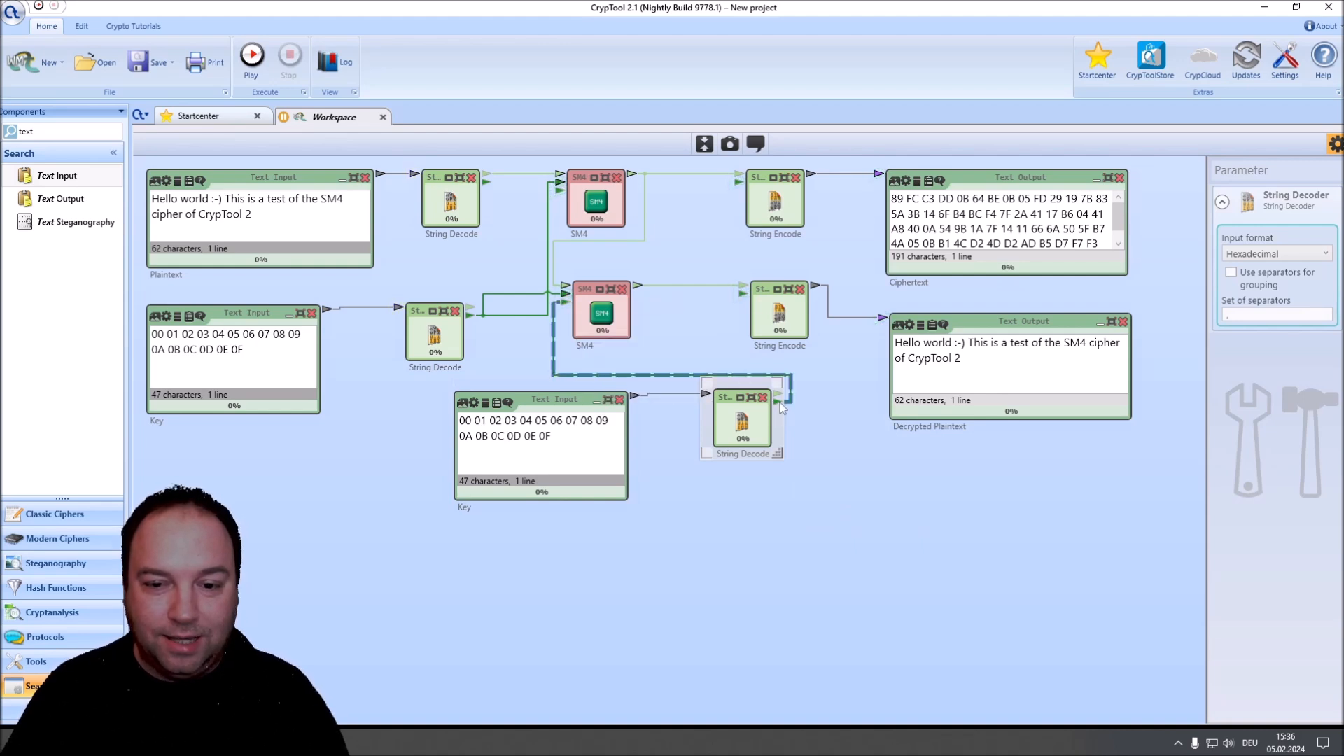
{"action": "left_click_drag", "start_coordinate": [783, 401], "coordinate": [562, 199]}
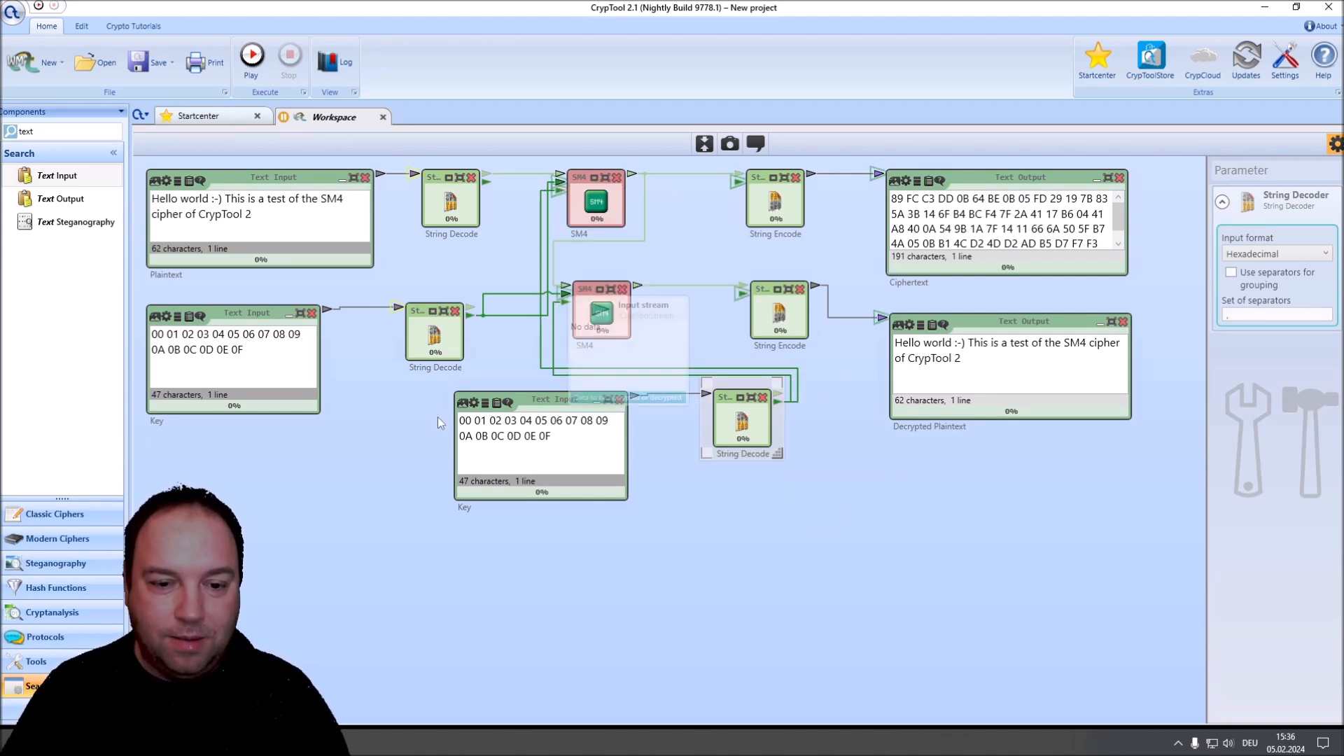
Step: Rename the copy IV and reorder its bytes to 06 07 … 0F 00 … 05
{"action": "double_click", "coordinate": [465, 507]}
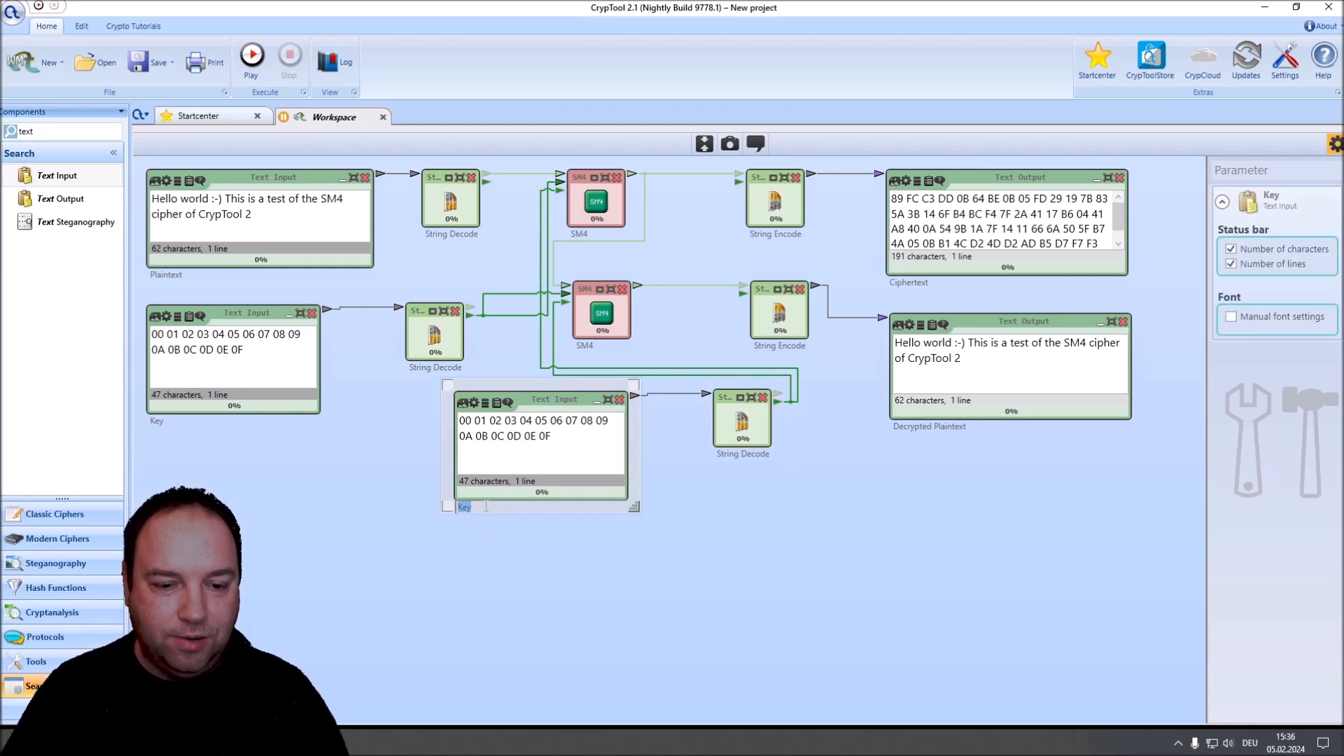
{"action": "key", "text": "BackSpace"}
{"action": "type", "text": "IV"}
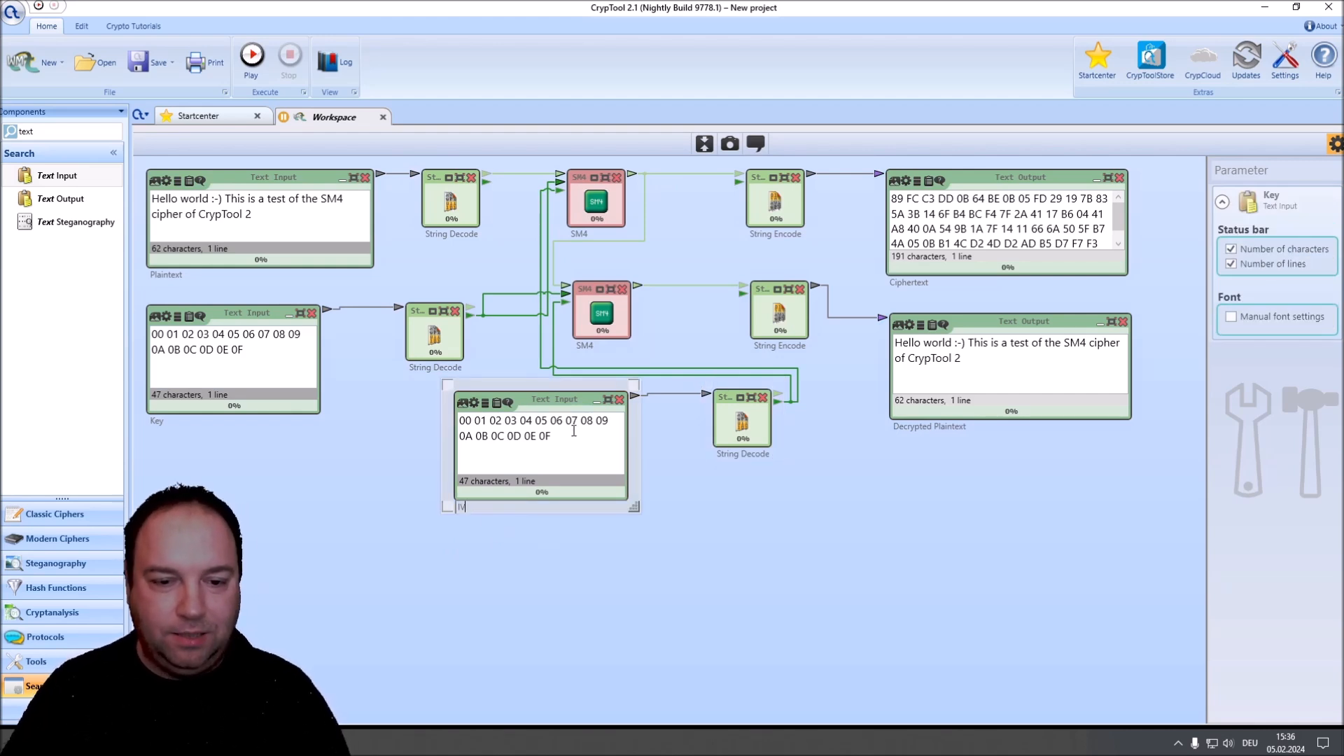
{"action": "left_click_drag", "start_coordinate": [548, 420], "coordinate": [458, 421]}
{"action": "key", "text": "Delete"}
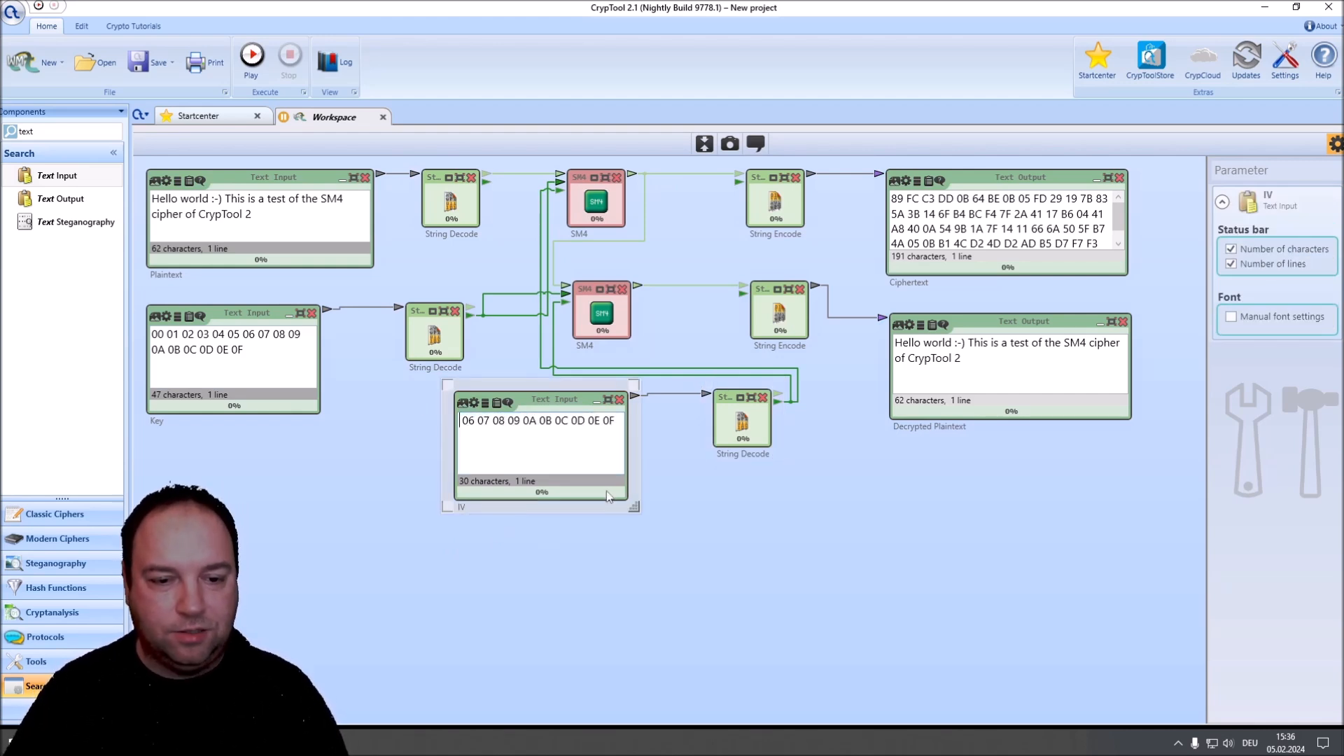
{"action": "key", "text": "ctrl+v"}
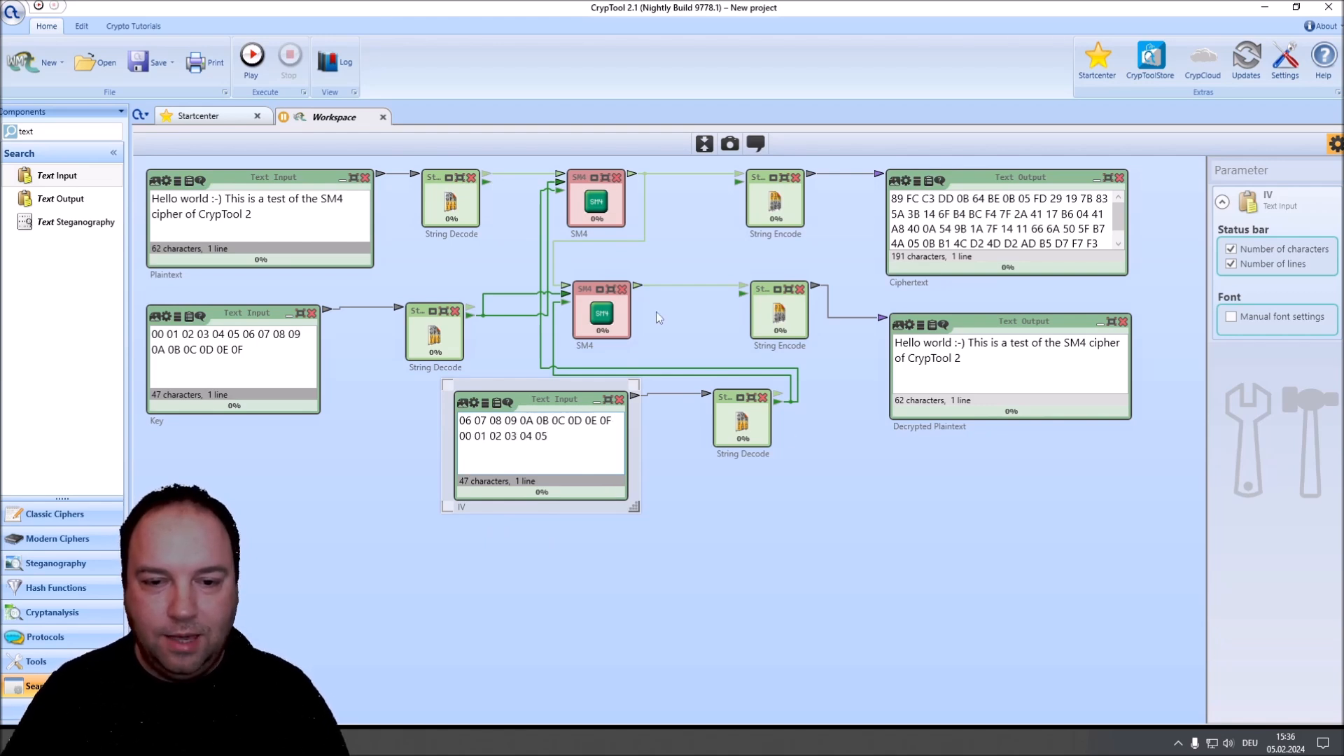
{"action": "left_click", "coordinate": [610, 316]}
Step: Set both SM4 blocks to Cipher Block Chaining and give the encrypting SM4 PKCS7 padding
{"action": "left_click", "coordinate": [1229, 287]}
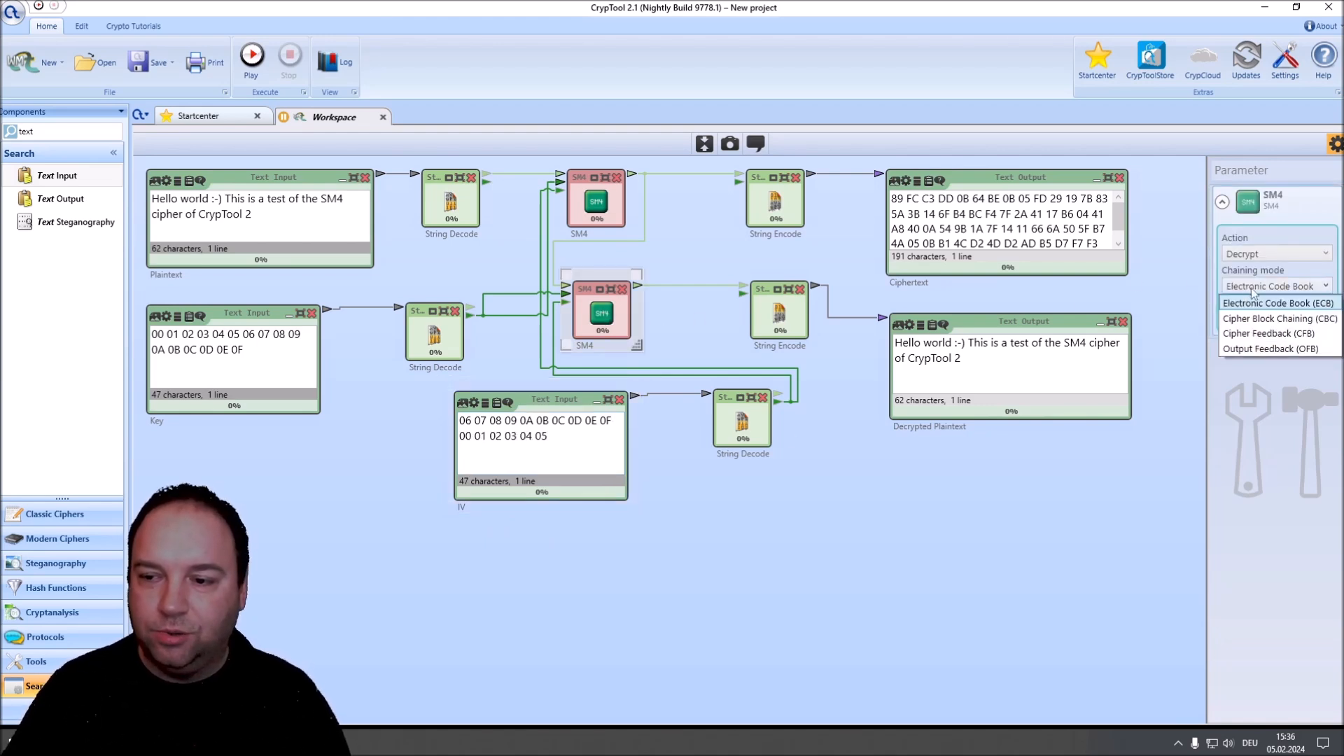
{"action": "left_click", "coordinate": [1260, 312]}
{"action": "left_click", "coordinate": [615, 214]}
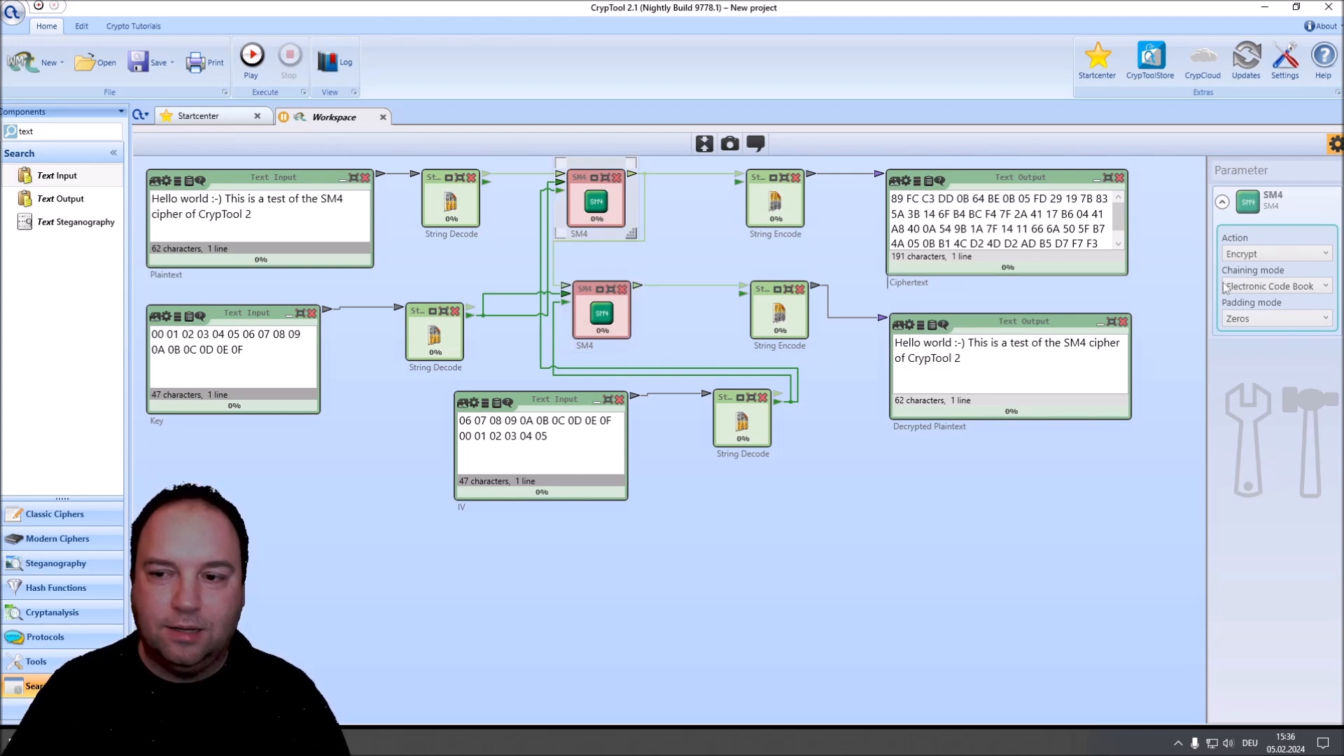
{"action": "left_click", "coordinate": [1266, 286]}
{"action": "left_click", "coordinate": [1284, 318]}
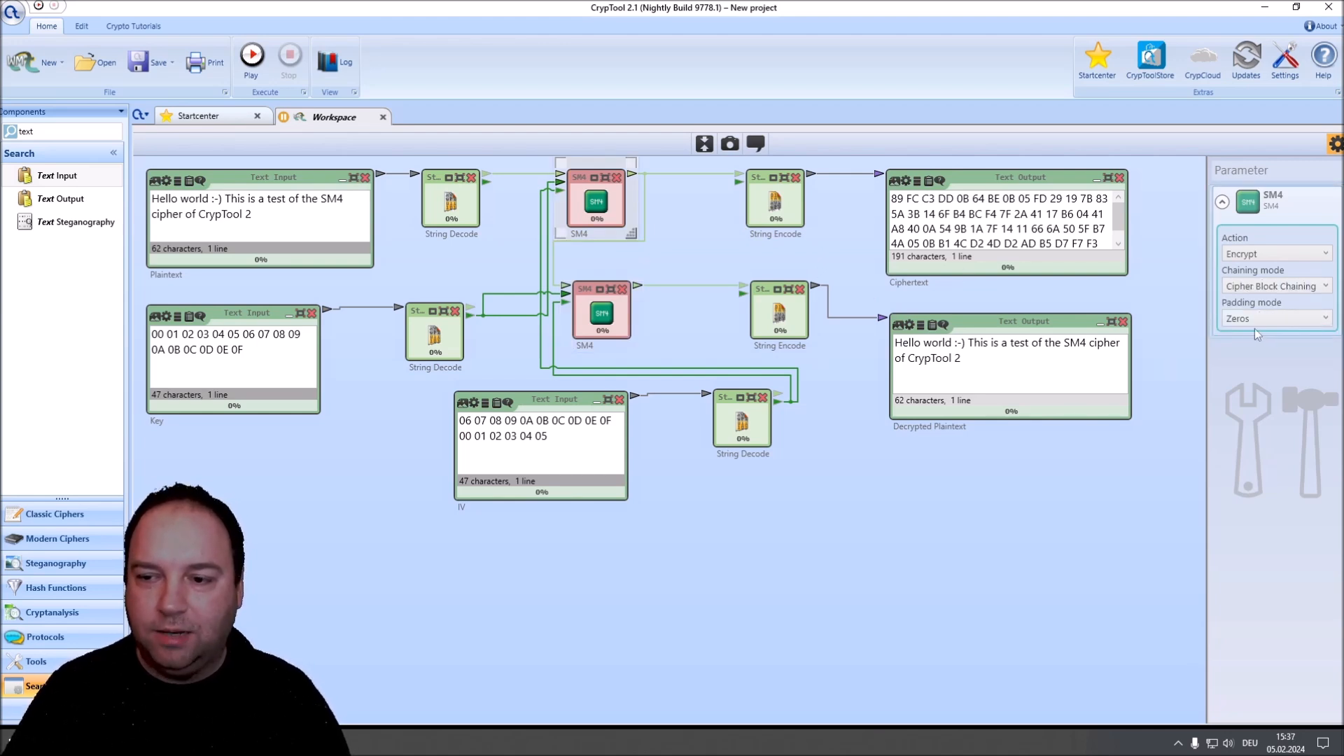
{"action": "left_click", "coordinate": [1271, 317]}
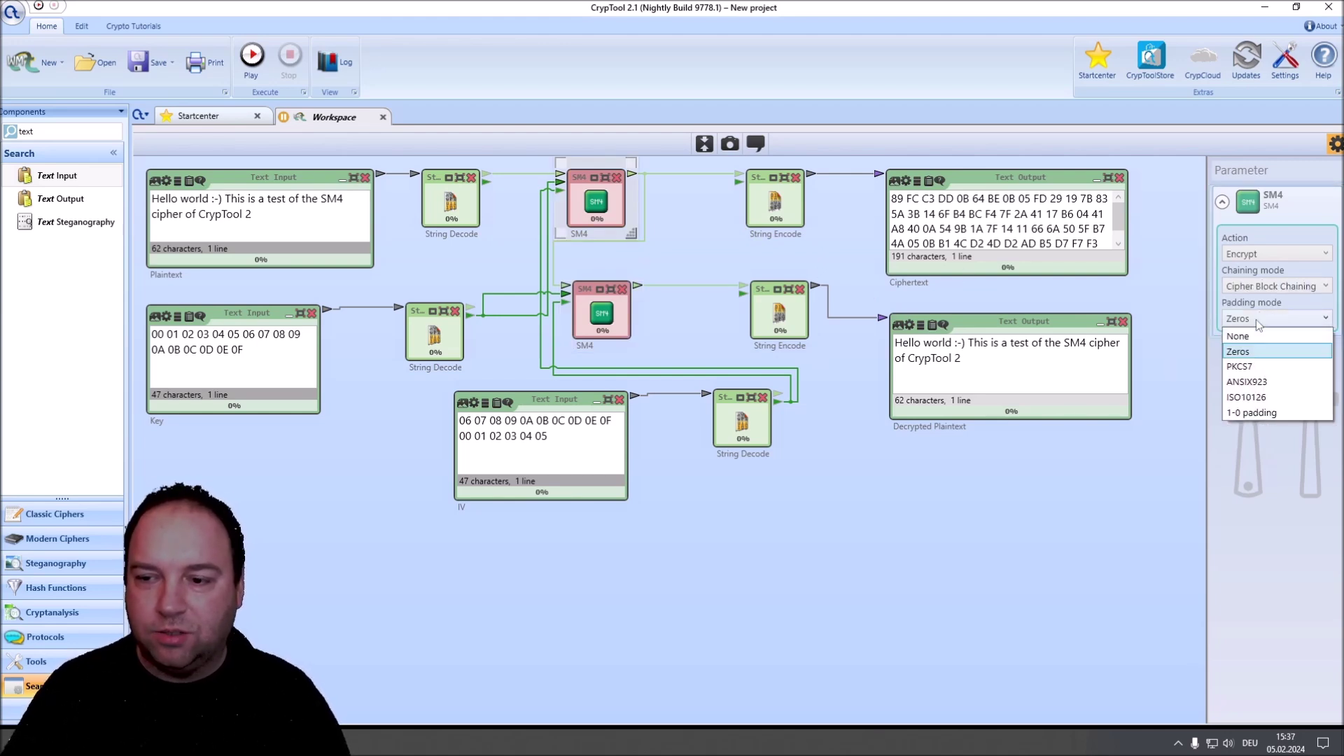
{"action": "left_click", "coordinate": [1256, 368]}
Step: Set the decrypting SM4 to PKCS7 padding and recheck the encrypting SM4's settings
{"action": "left_click", "coordinate": [634, 309]}
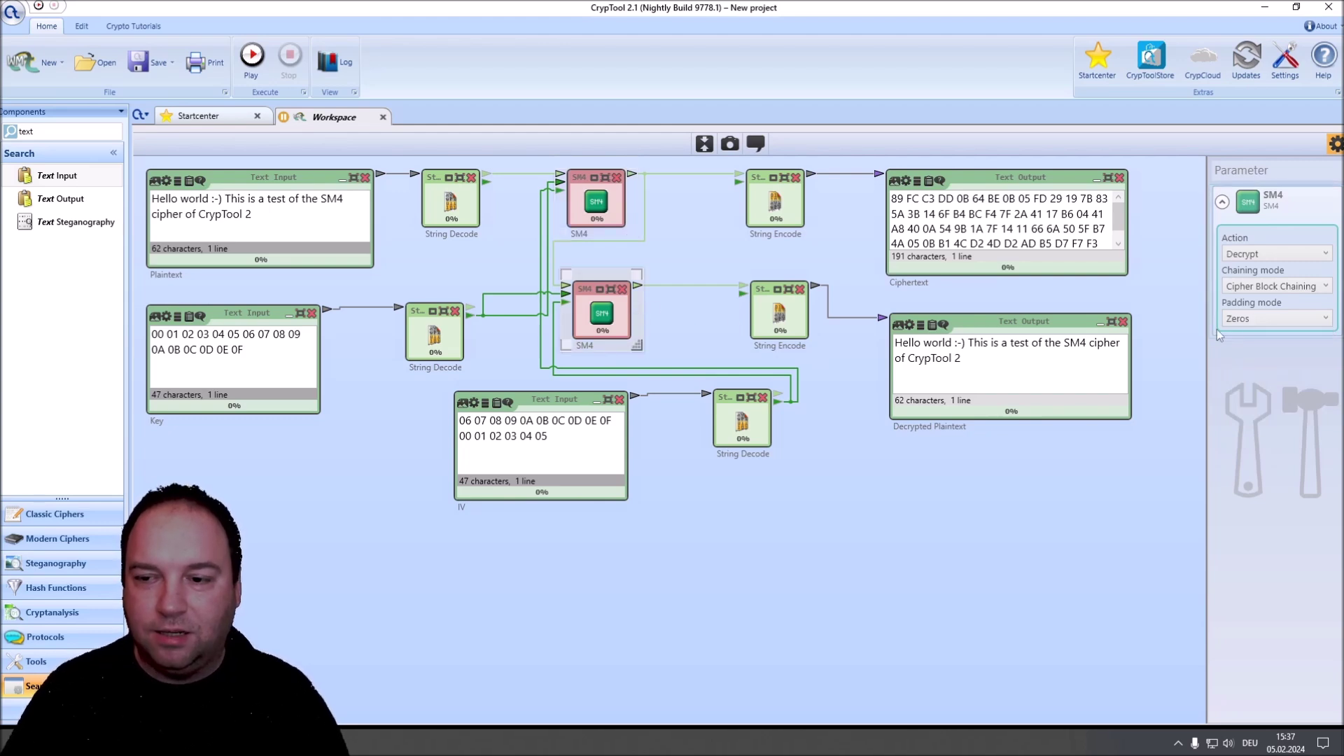
{"action": "left_click", "coordinate": [1269, 320]}
{"action": "left_click", "coordinate": [1270, 369]}
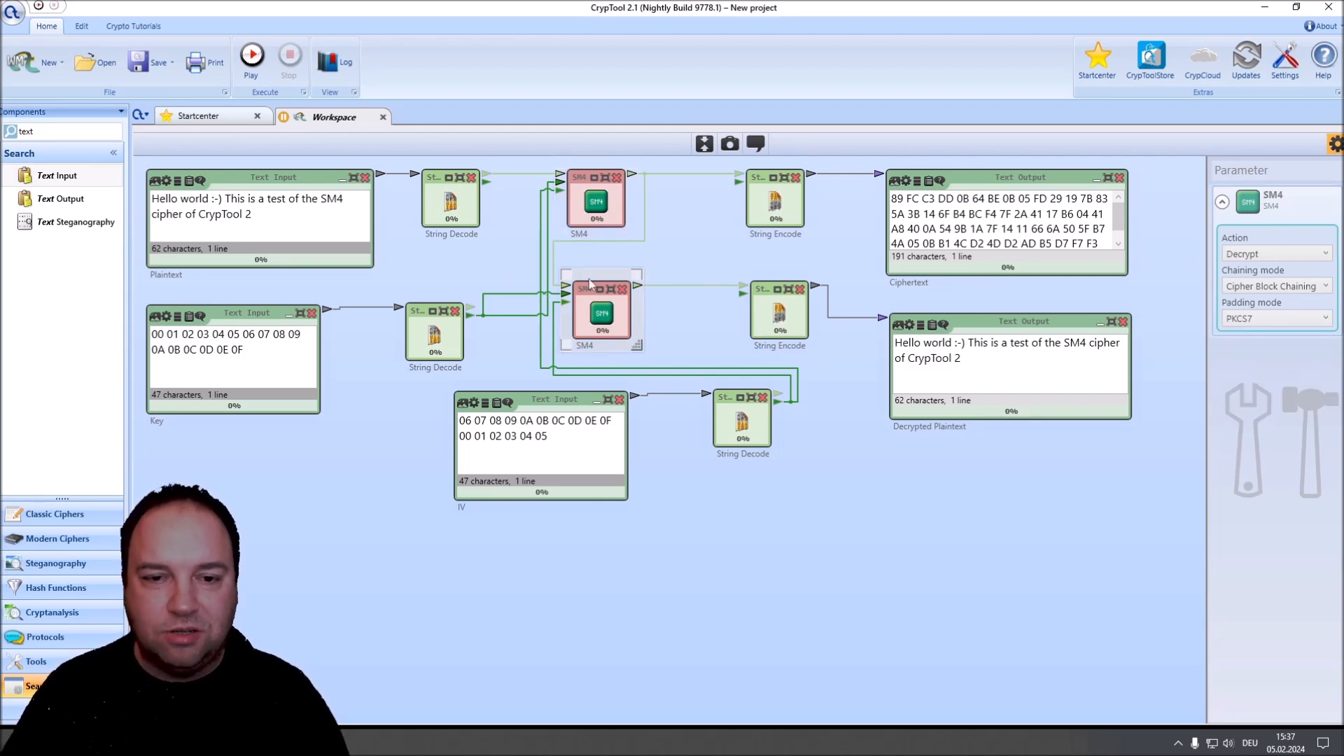
{"action": "left_click", "coordinate": [604, 224]}
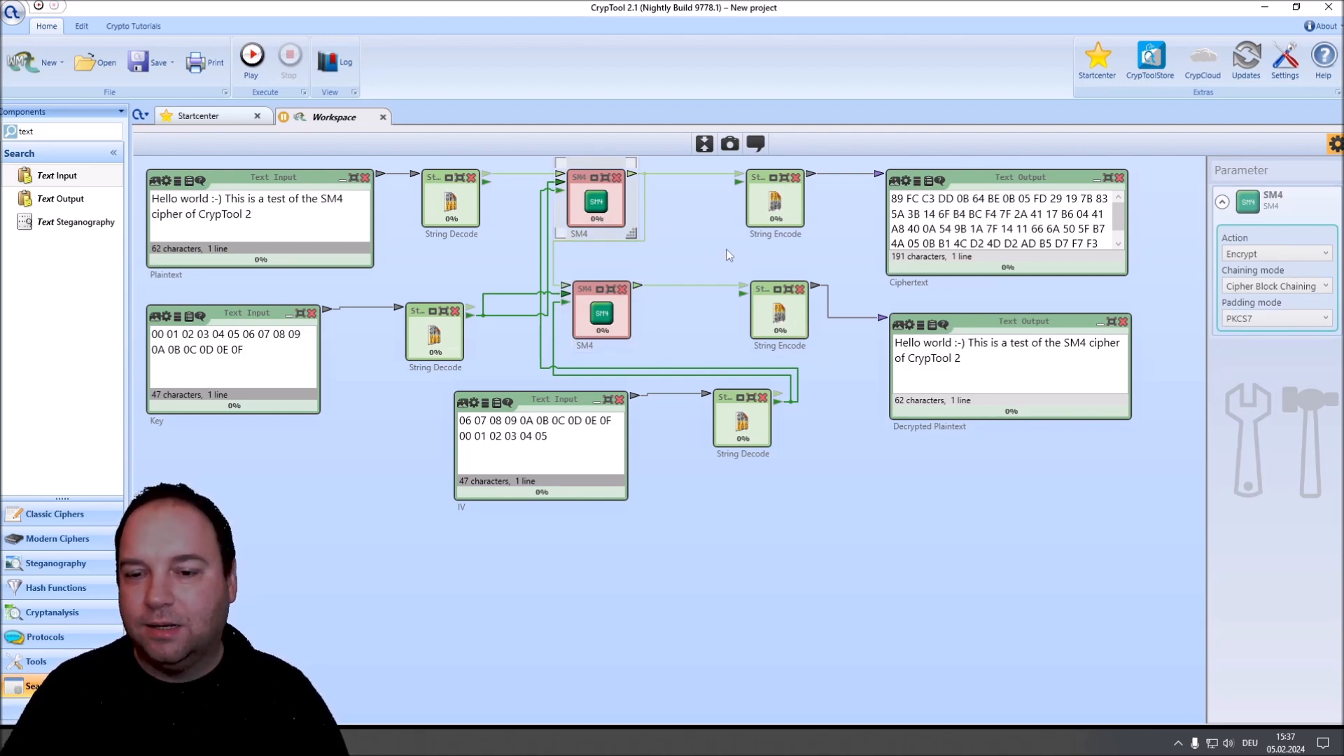
{"action": "left_click", "coordinate": [708, 242]}
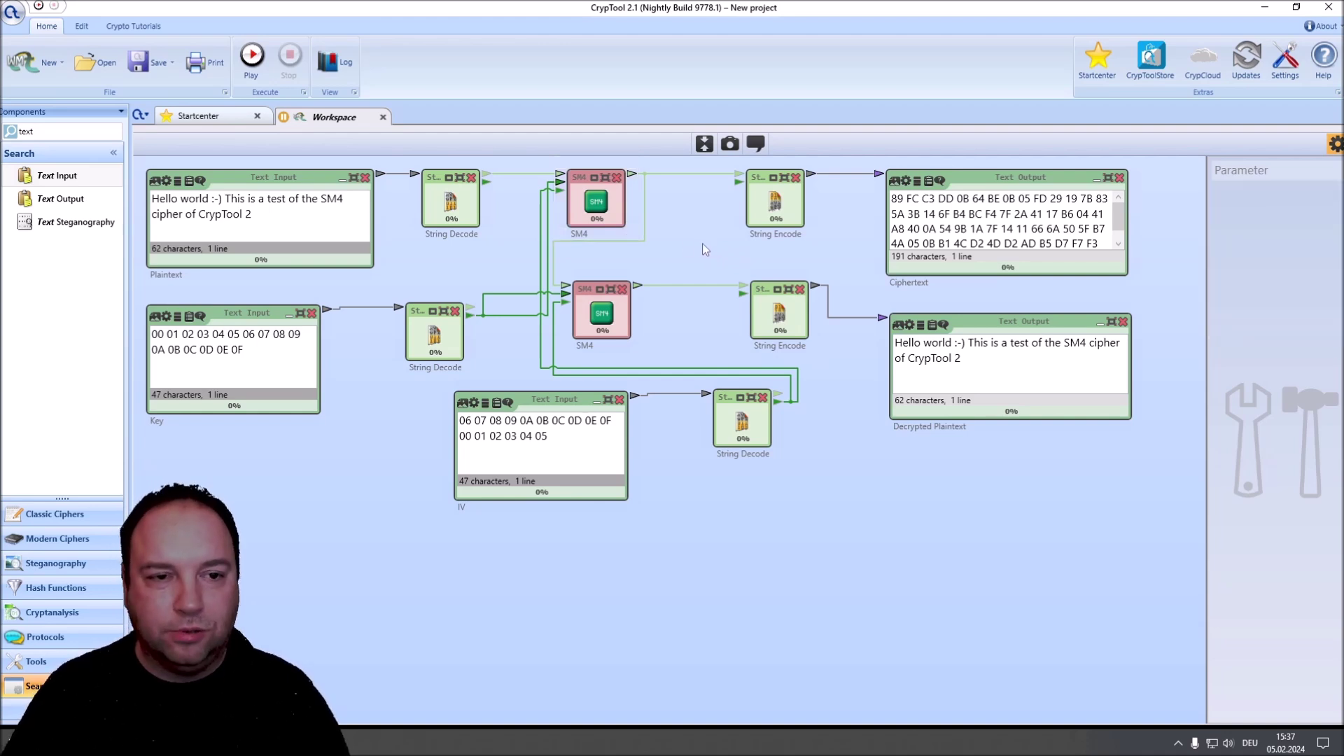
Step: Rerun the workflow in CBC mode and inspect the new hex ciphertext output
{"action": "left_click", "coordinate": [252, 61]}
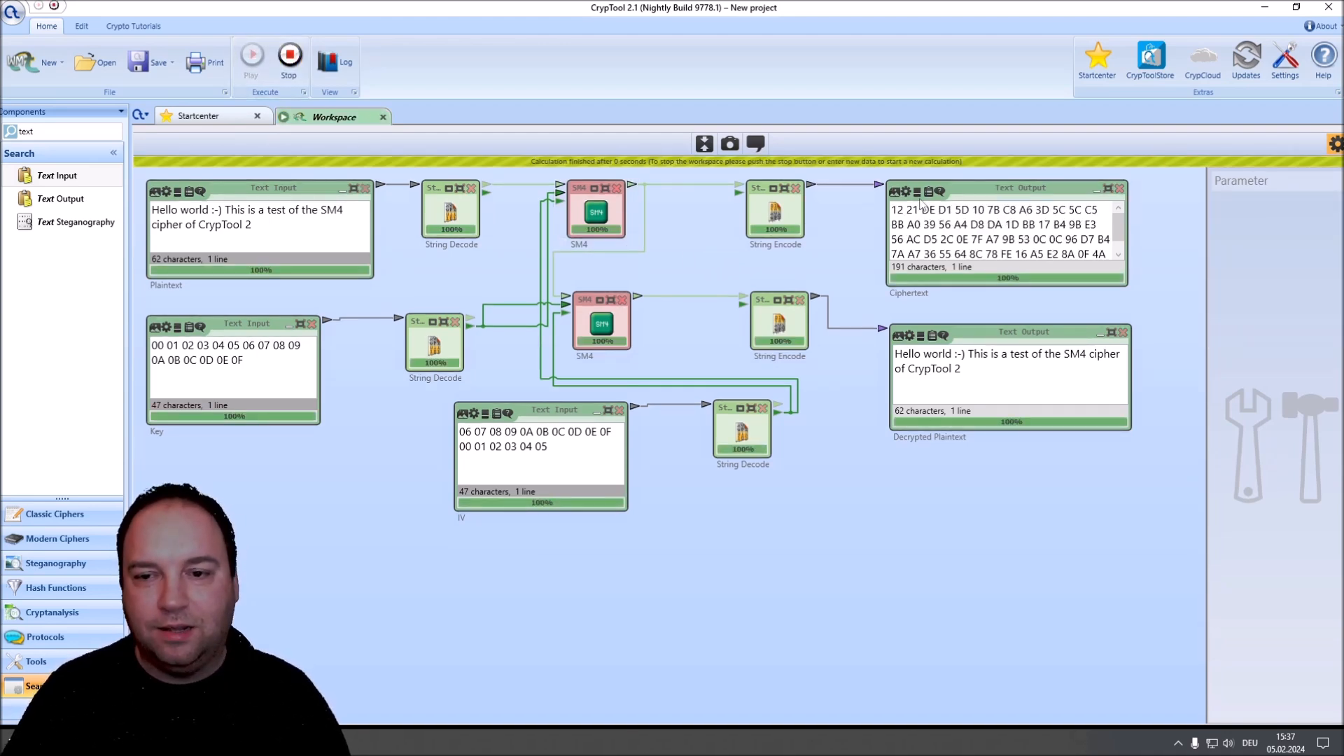
{"action": "left_click", "coordinate": [1120, 211]}
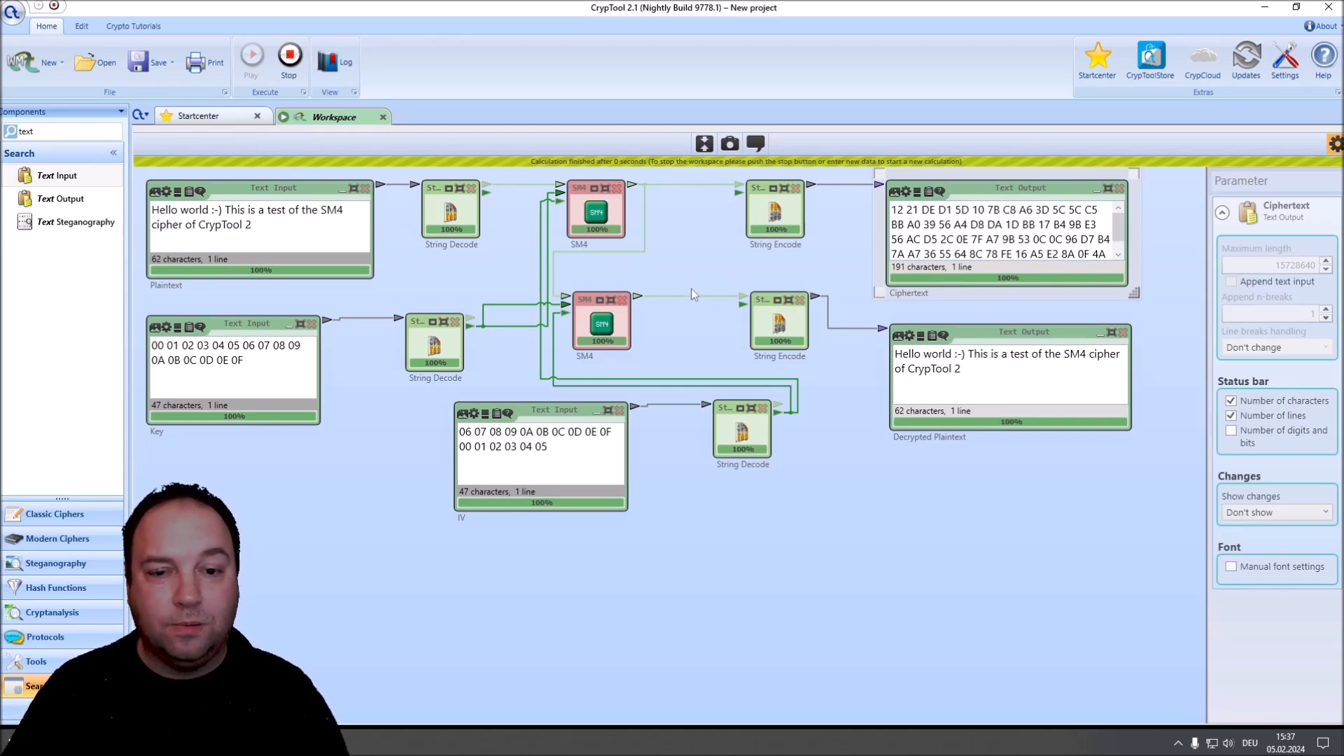
{"action": "left_click", "coordinate": [692, 269]}
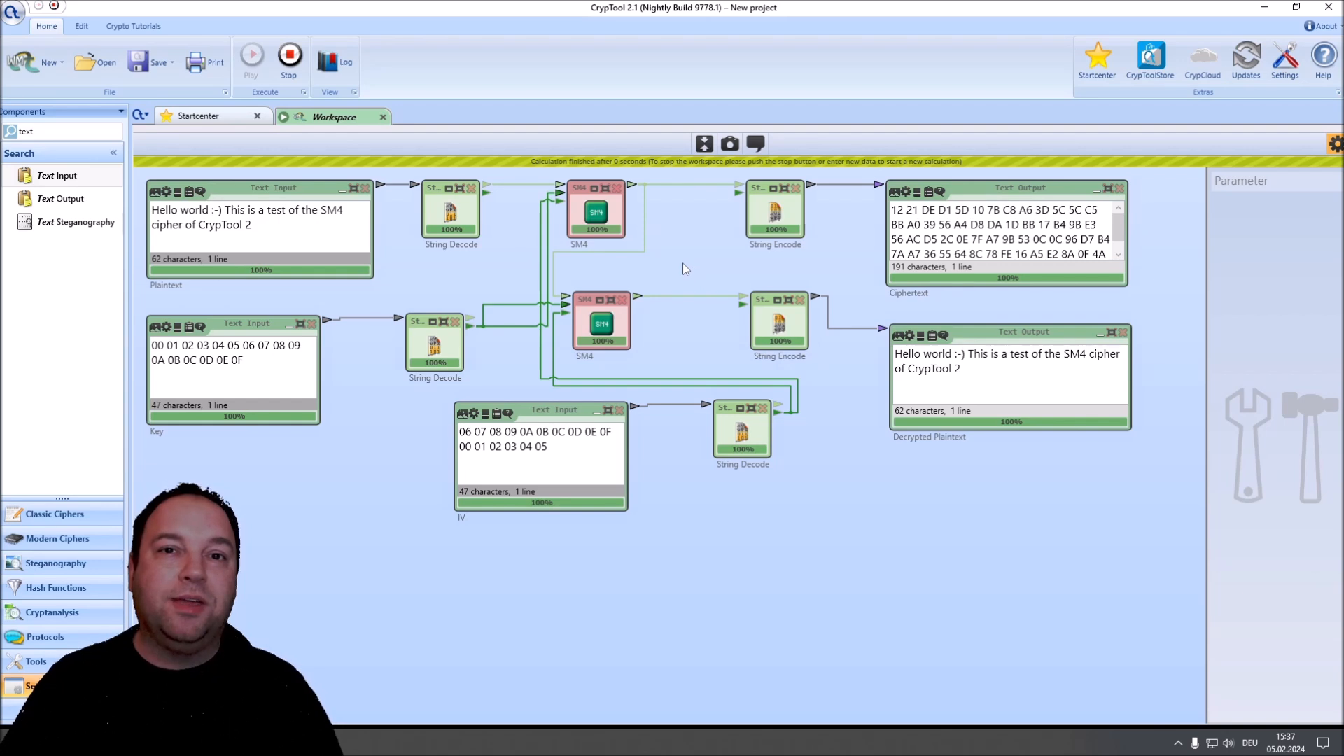